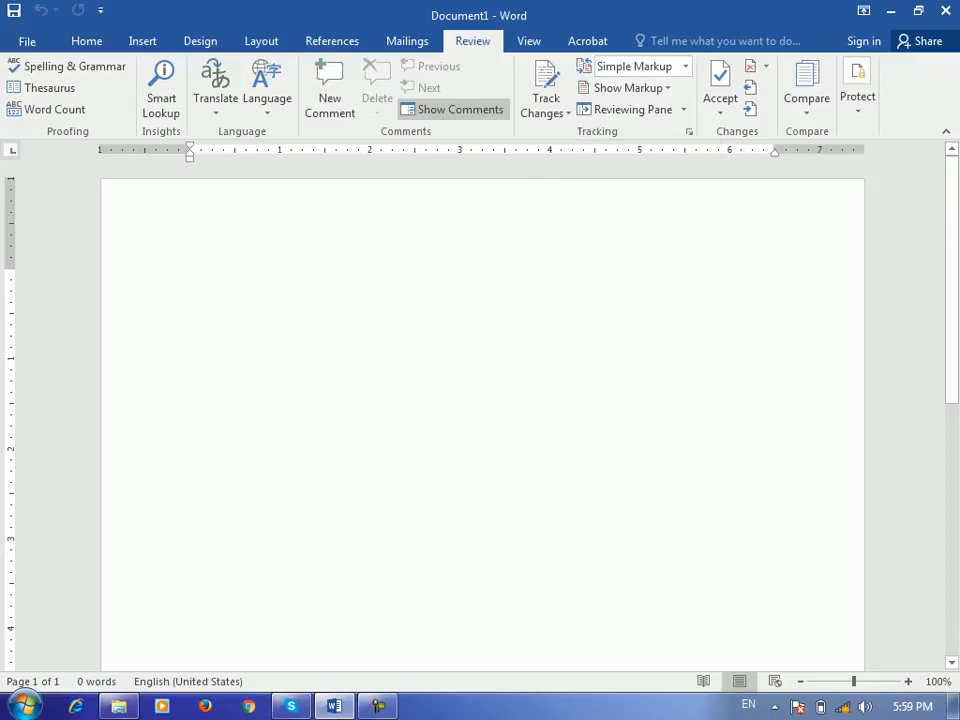
Enter the phrase "Barya institute of Information technology" in the blank document and copy the whole phrase.
text(bary)
key(Return)
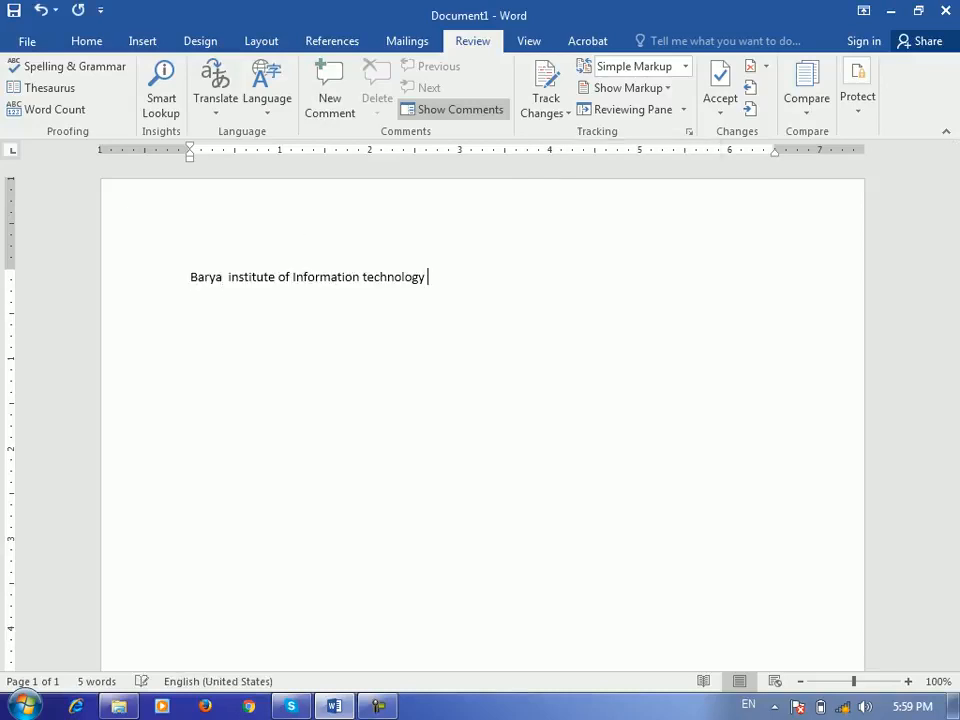
key(Home)
key(shift+End)
key(ctrl+c)
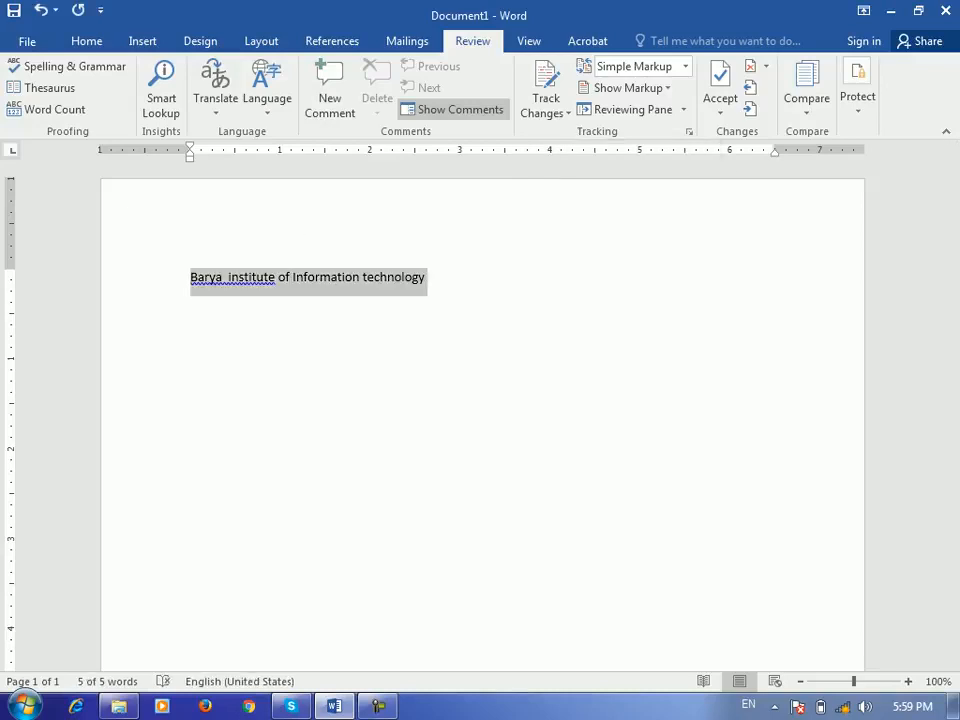
Paste the copied phrase 12 times after the original to build up the first paragraph.
key(End)
key(ctrl+v)
key(ctrl+v)
key(ctrl+v)
key(ctrl+v)
key(ctrl+v)
key(ctrl+v)
key(ctrl+v)
key(ctrl+v)
key(ctrl+v)
key(ctrl+v)
key(ctrl+v)
key(ctrl+v)
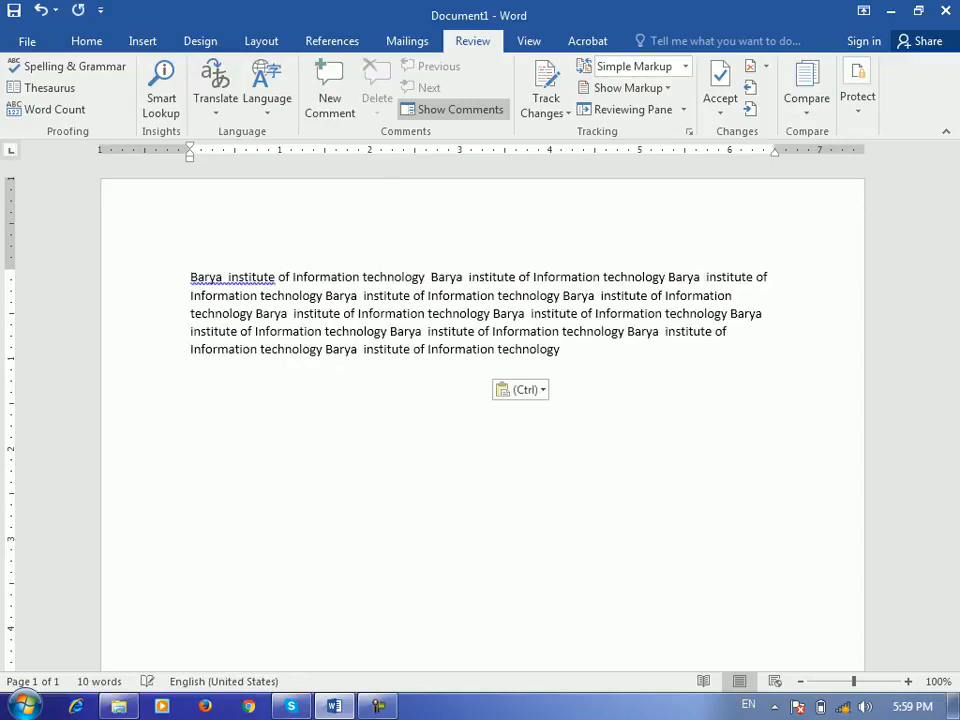
Add a second paragraph below an empty line by pasting the copied phrase 12 times.
key(Return)
key(Return)
key(ctrl+v)
key(ctrl+v)
key(ctrl+v)
key(ctrl+v)
key(ctrl+v)
key(ctrl+v)
key(ctrl+v)
key(ctrl+v)
key(ctrl+v)
key(ctrl+v)
key(ctrl+v)
key(ctrl+v)
Add a third paragraph below an empty line by pasting the copied phrase 15 times.
key(Return)
key(Return)
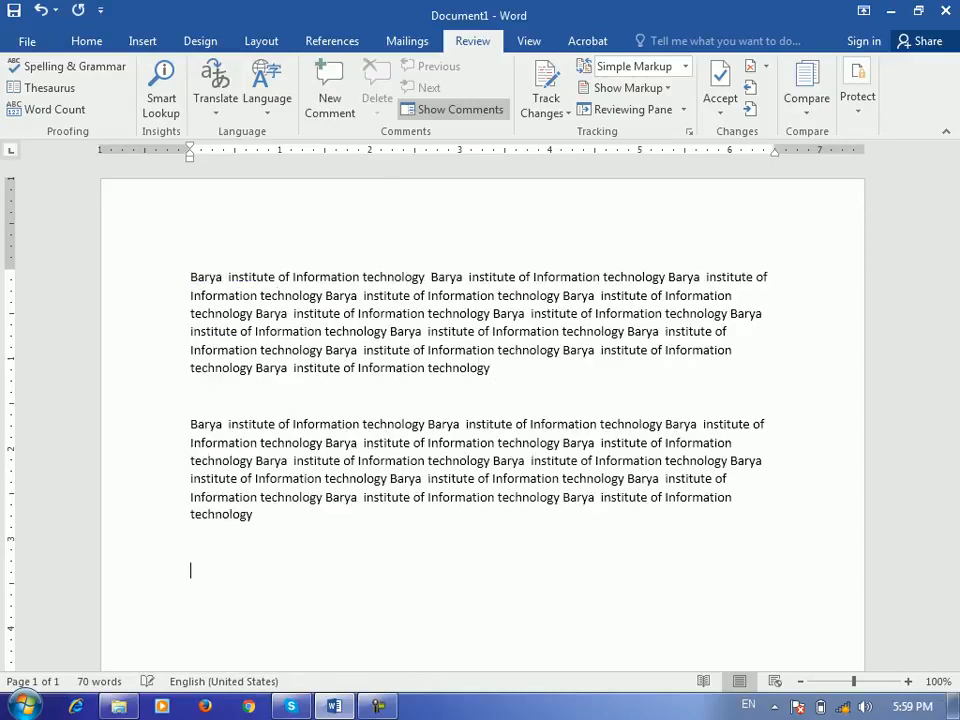
key(ctrl+v)
key(ctrl+v)
key(ctrl+v)
key(ctrl+v)
key(ctrl+v)
key(ctrl+v)
key(ctrl+v)
key(ctrl+v)
key(ctrl+v)
key(ctrl+v)
key(ctrl+v)
key(ctrl+v)
key(ctrl+v)
key(ctrl+v)
key(ctrl+v)
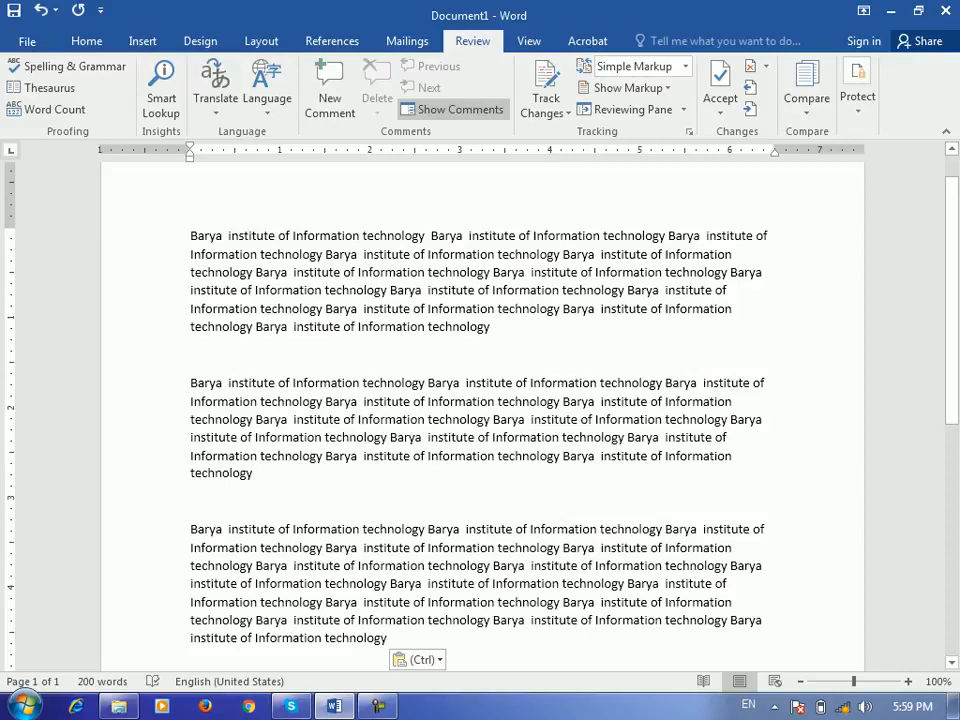
Delete the word "technology" in the middle of the first paragraph's third line, and undo the deletion.
scroll(480, 420, up, 1)
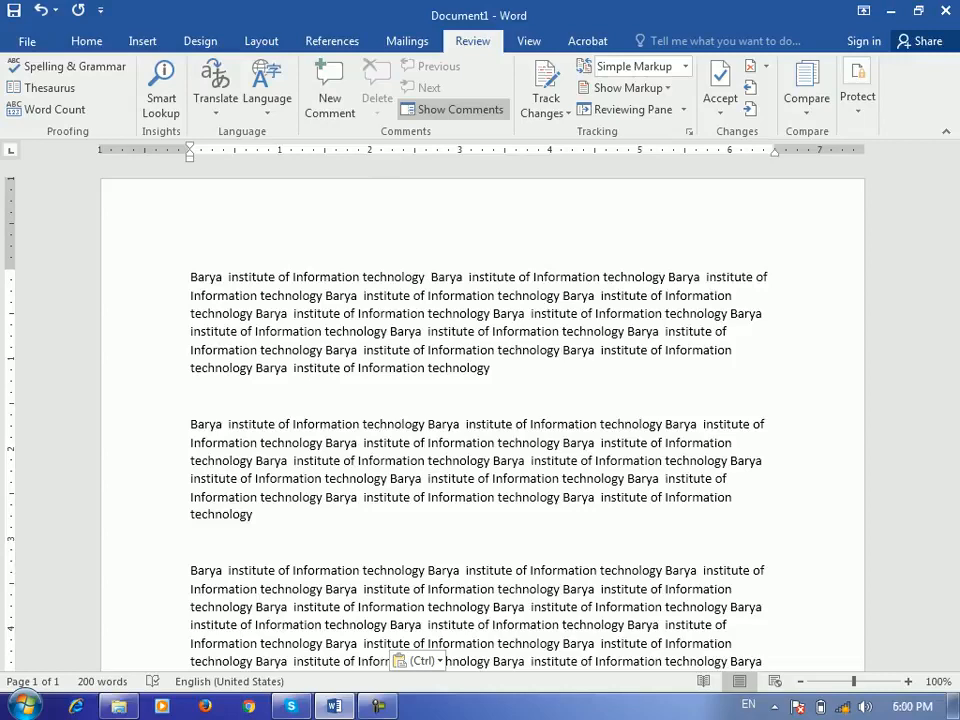
double_click(455, 313)
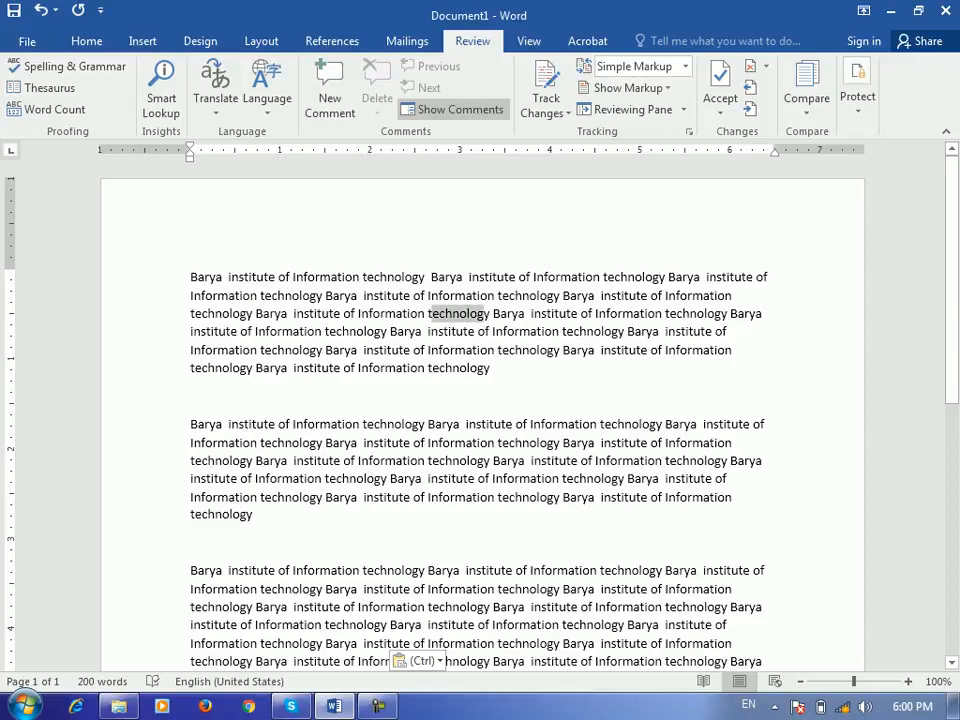
key(Delete)
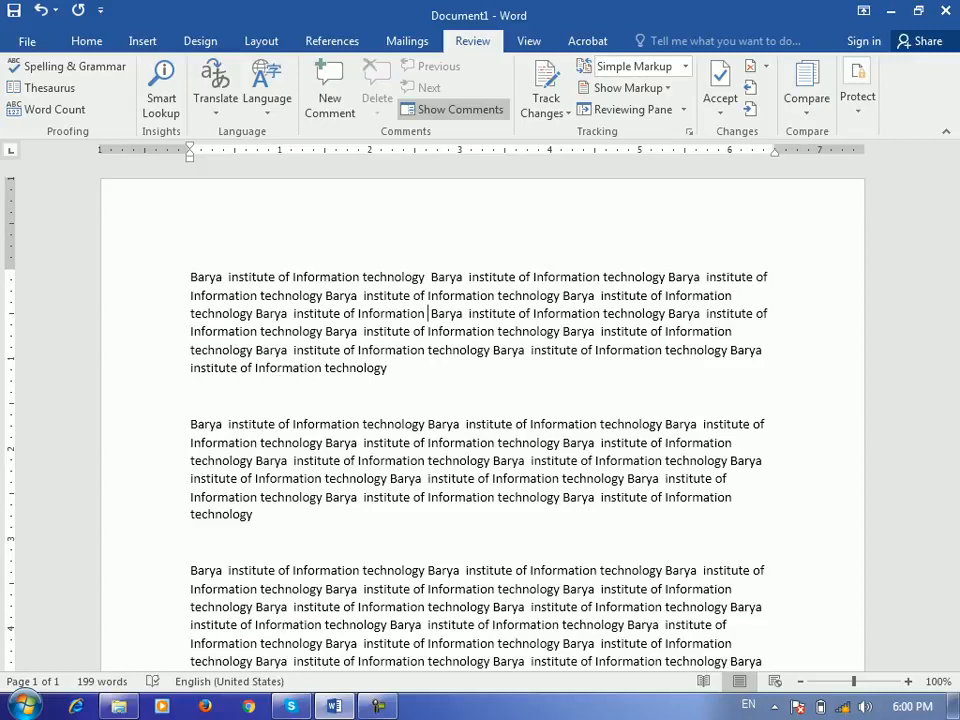
key(ctrl+z)
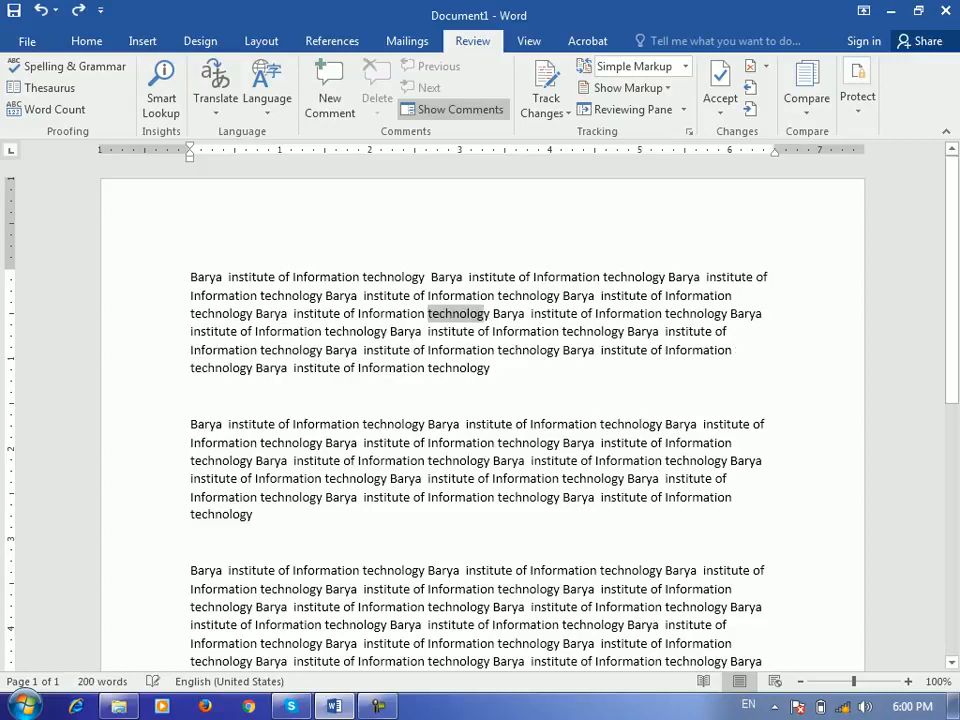
Turn on Track Changes for the document.
click(514, 332)
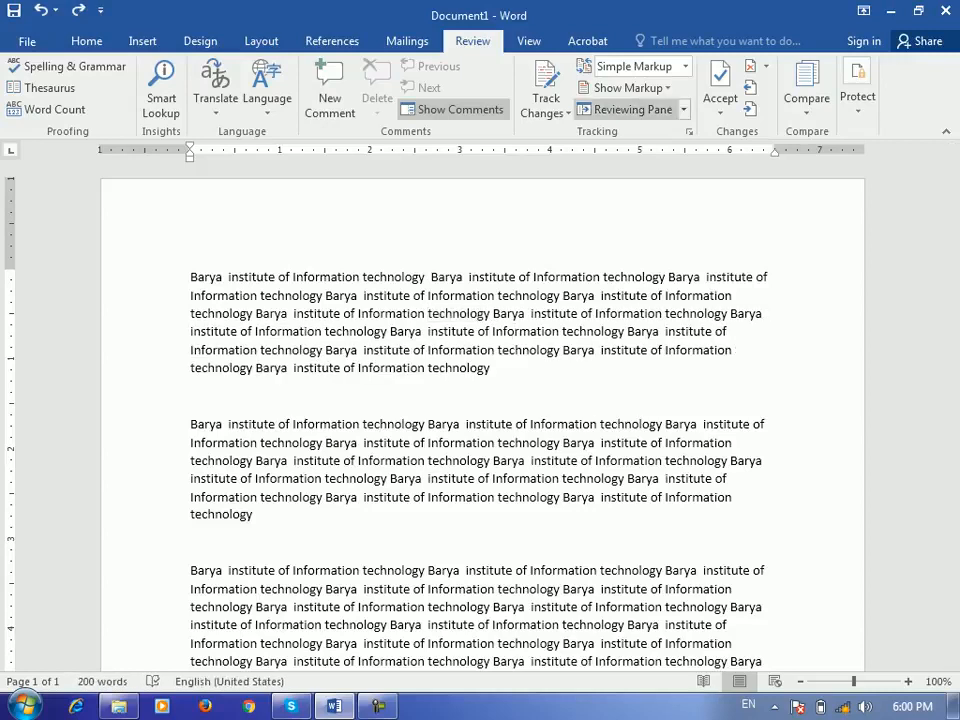
click(632, 109)
click(632, 109)
click(546, 108)
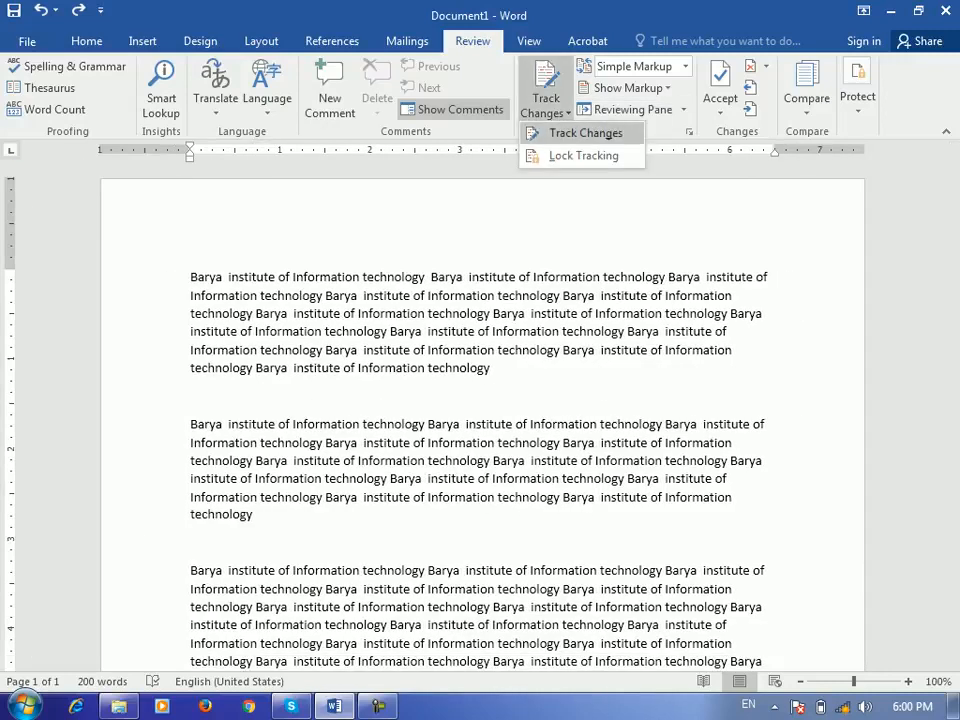
click(585, 133)
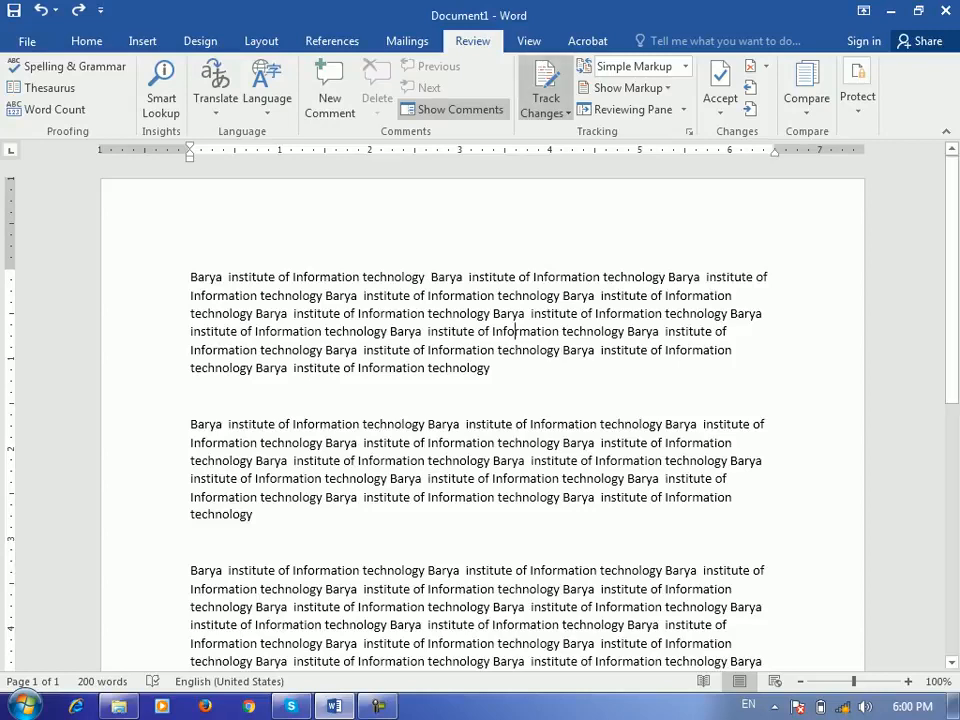
Insert two lines reading "Barya" and "barya" between the first and second paragraphs.
click(191, 396)
text(barya)
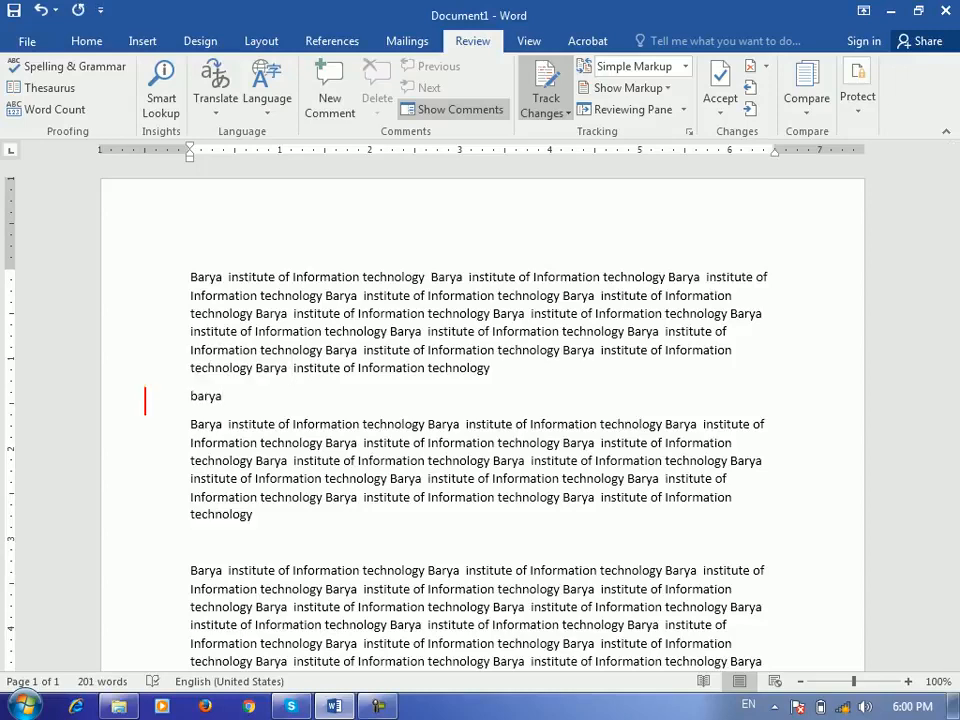
key(Return)
text(barya)
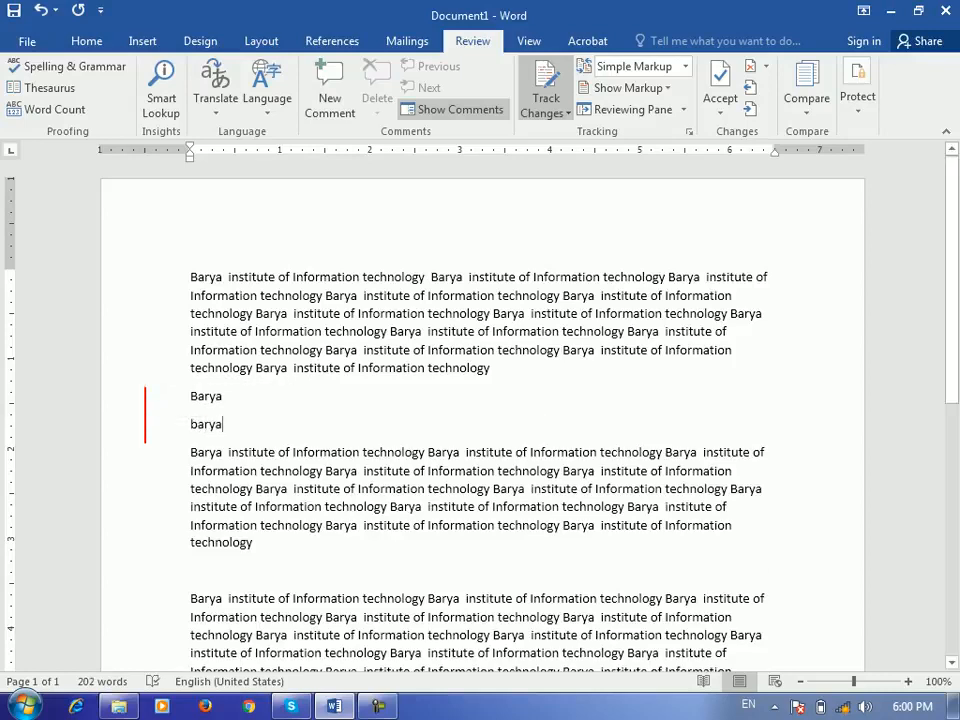
Delete the end of the first paragraph after its last "Barya institute" on line five, and set the markup display to All Markup.
drag(494, 369, 414, 351)
key(Delete)
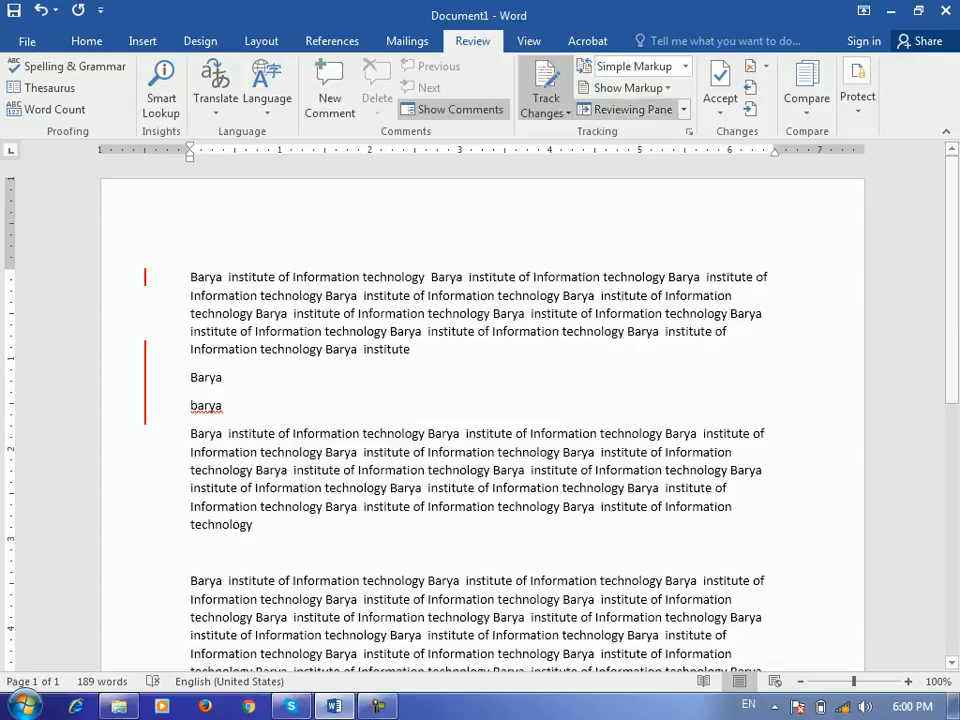
click(686, 67)
click(630, 105)
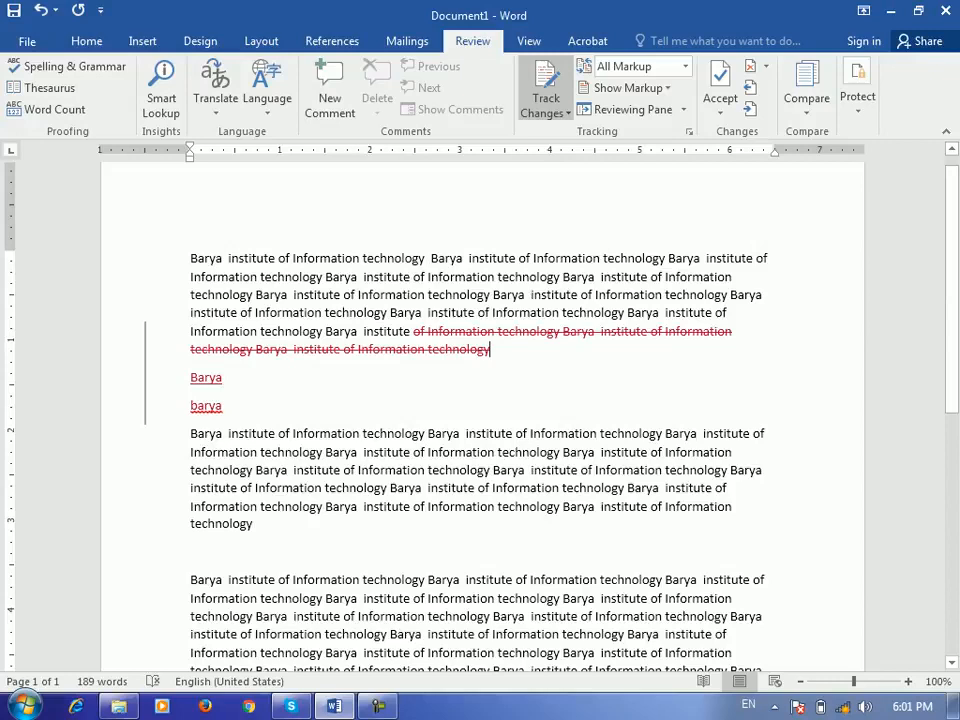
Format the word "technology" at the end of the second paragraph as 20 pt bold.
drag(253, 525, 190, 525)
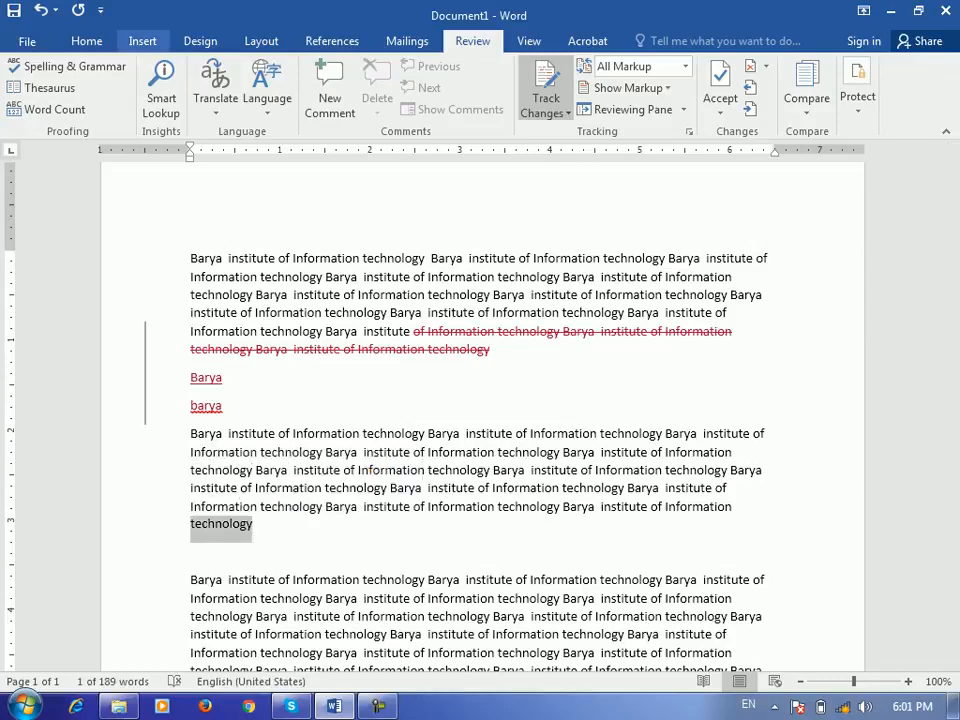
click(87, 41)
click(194, 73)
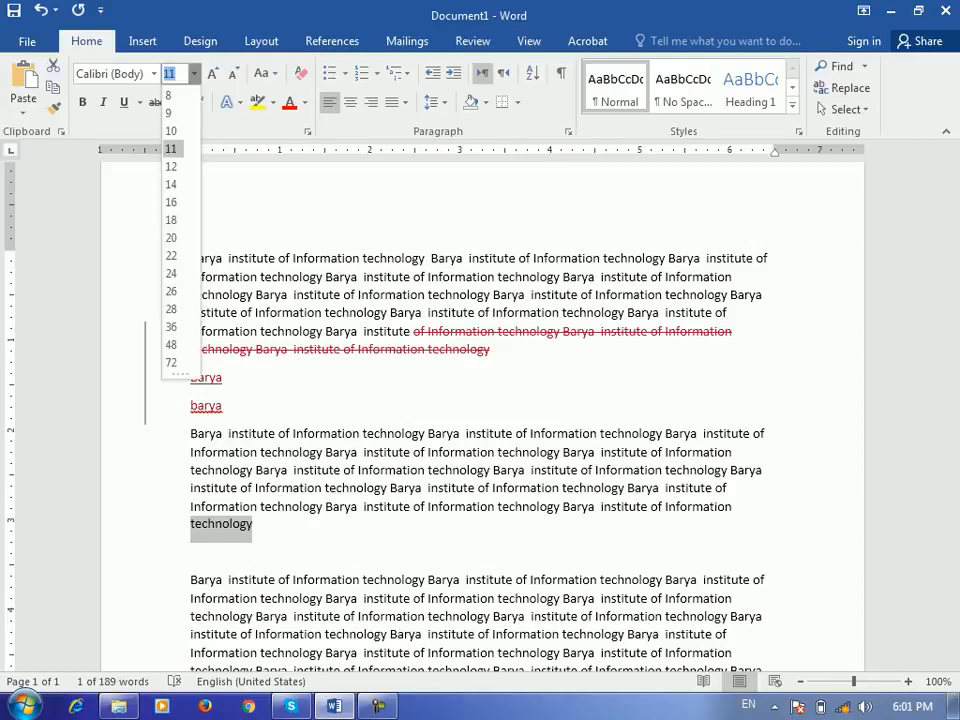
click(171, 237)
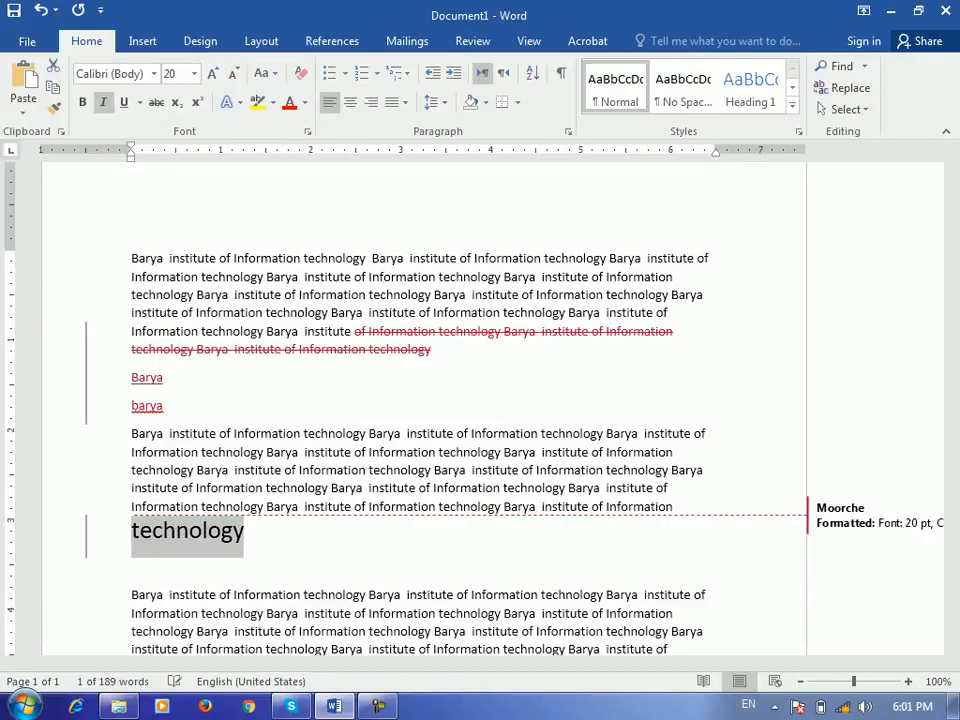
click(82, 102)
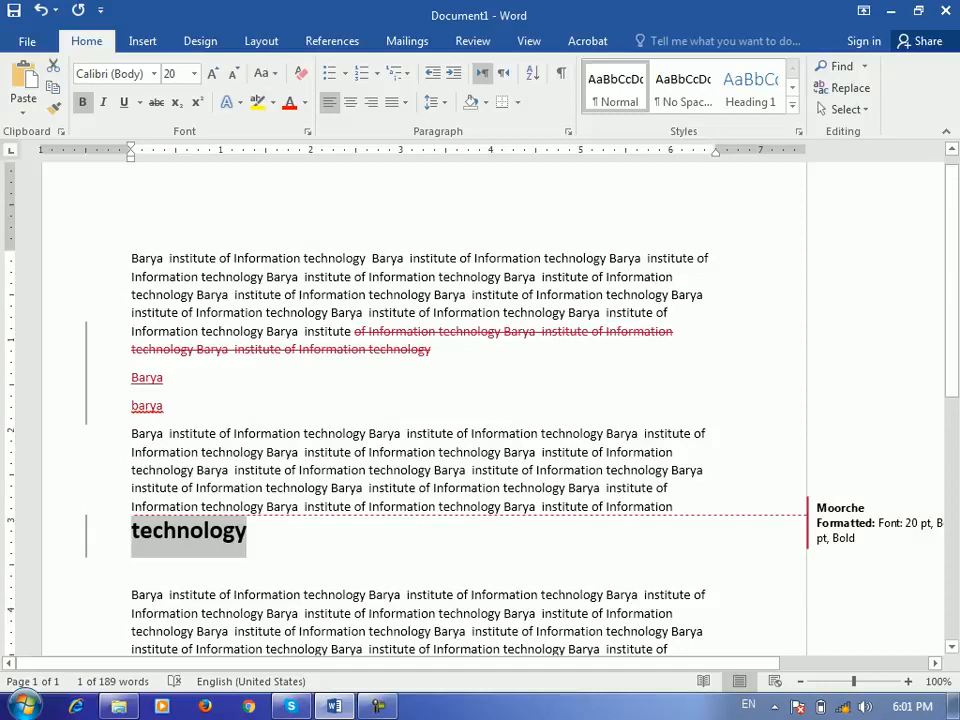
click(164, 405)
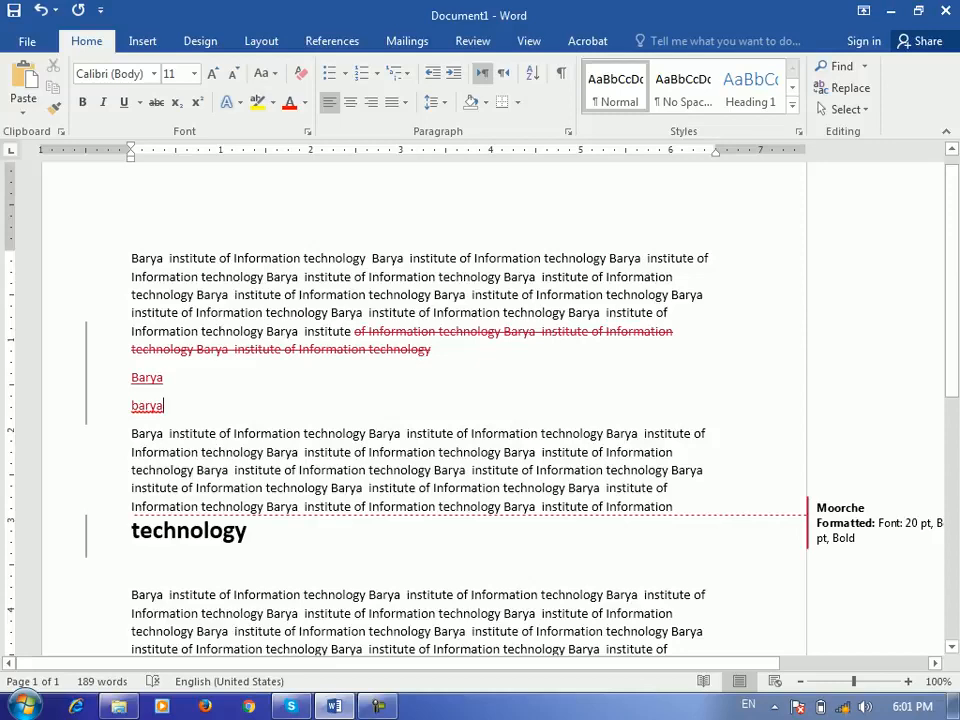
click(163, 378)
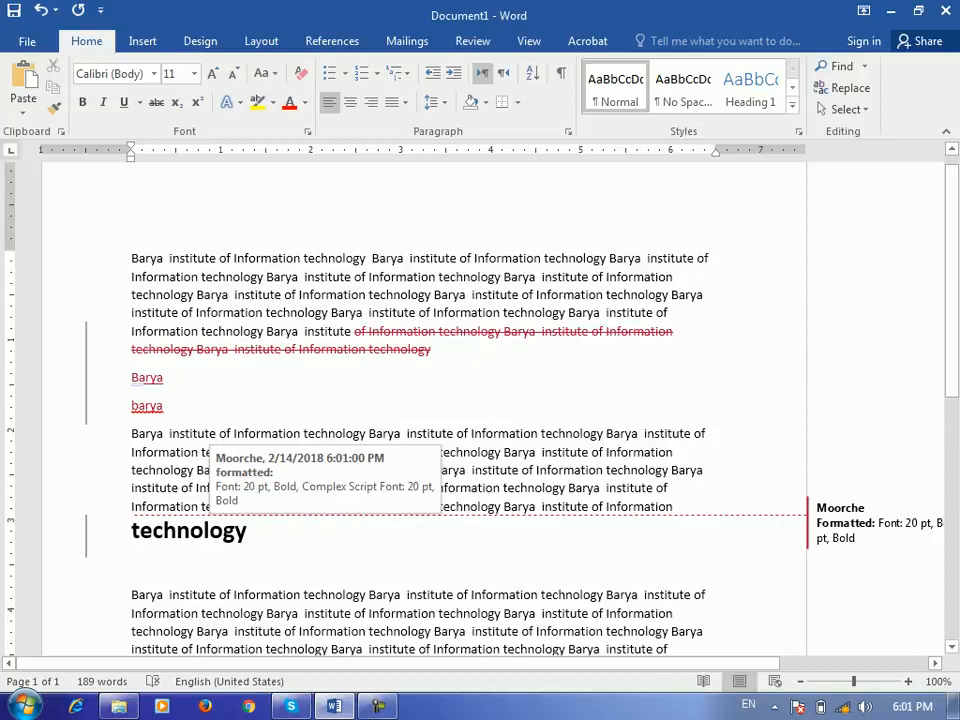
scroll(420, 400, down, 3)
scroll(420, 400, up, 3)
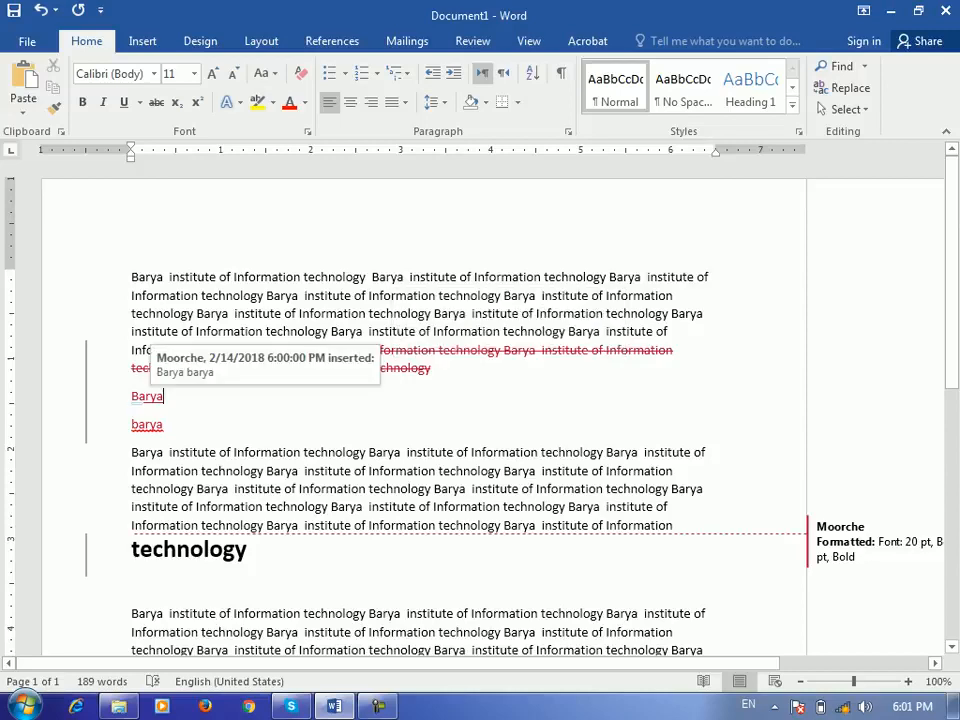
Accept the tracked deletion at the end of the first paragraph and move to the next change.
click(472, 41)
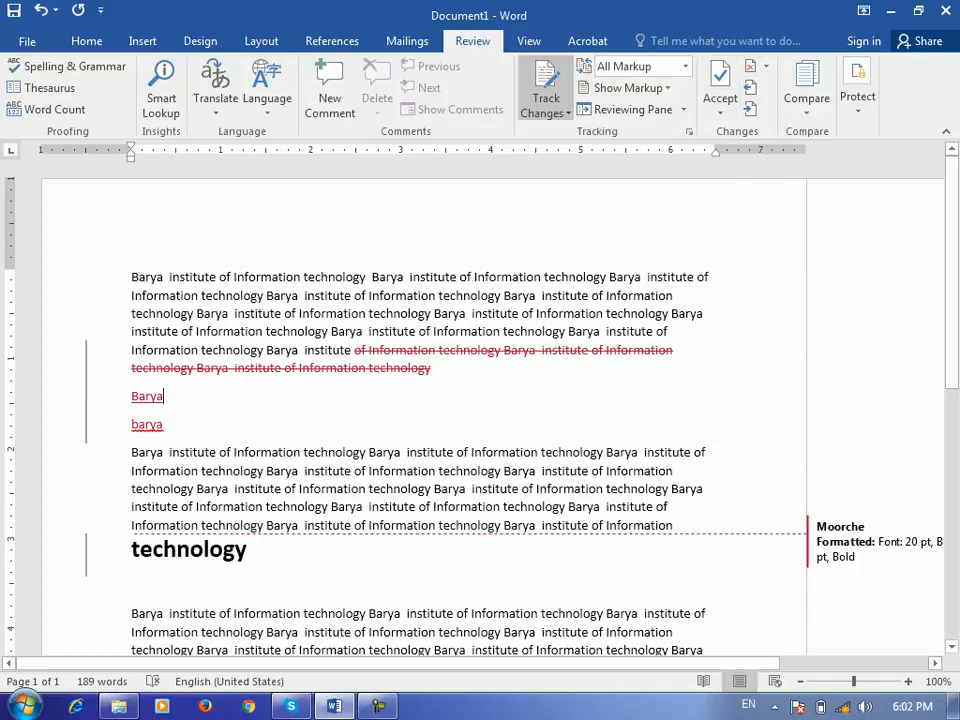
click(451, 350)
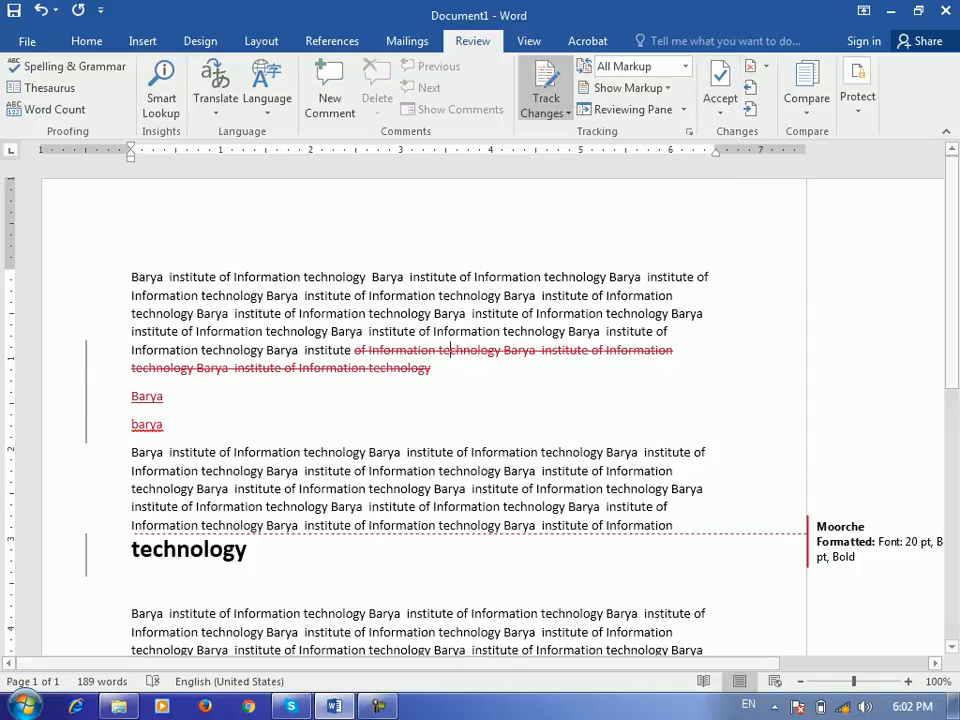
click(720, 105)
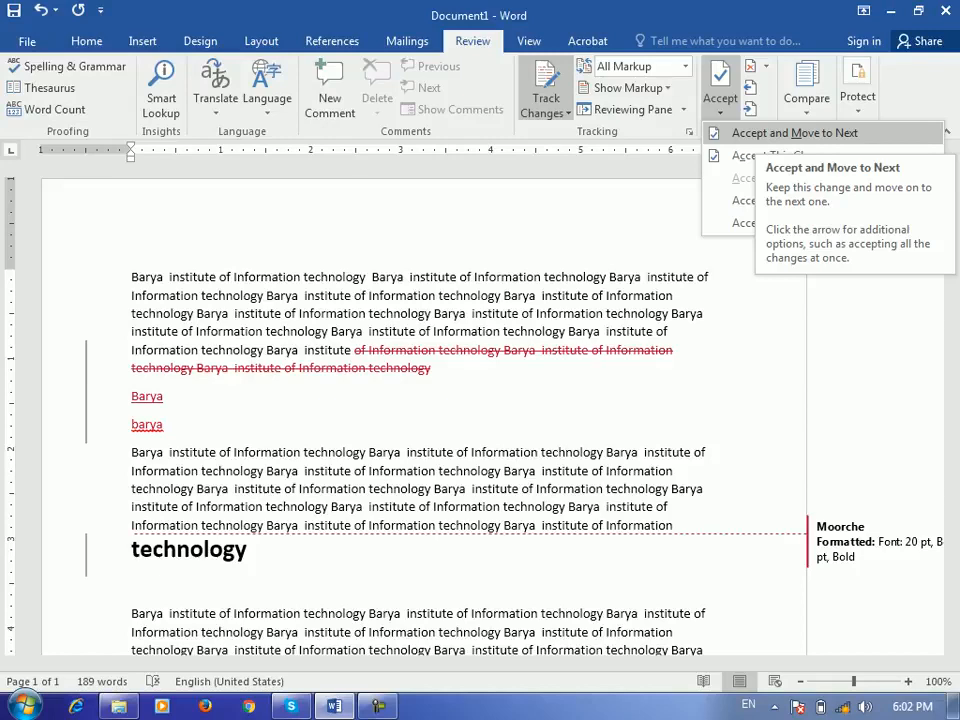
click(450, 350)
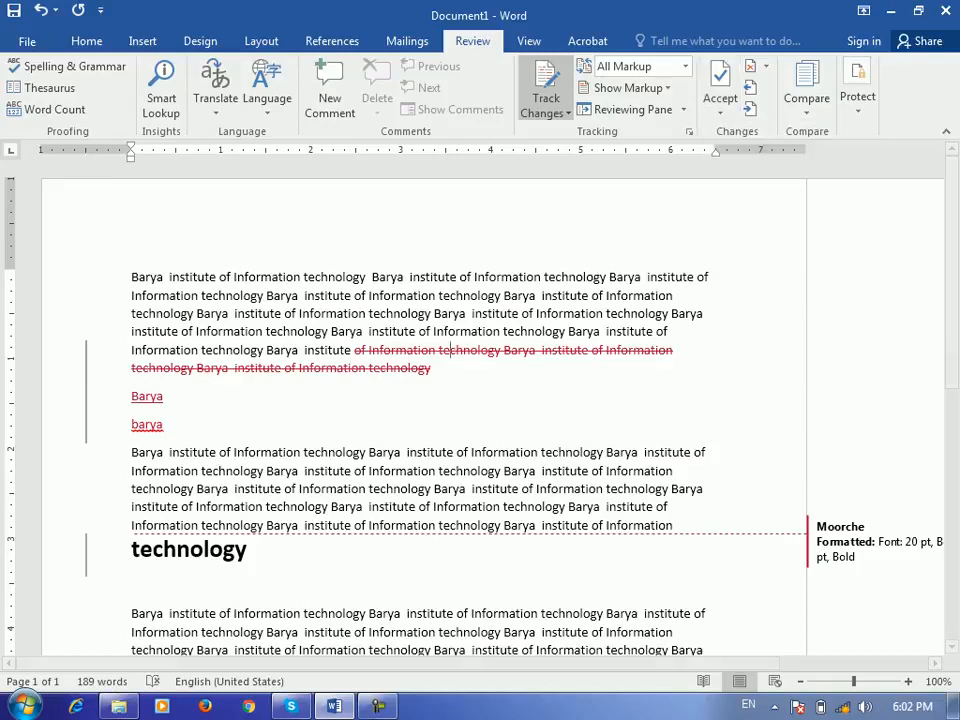
click(720, 100)
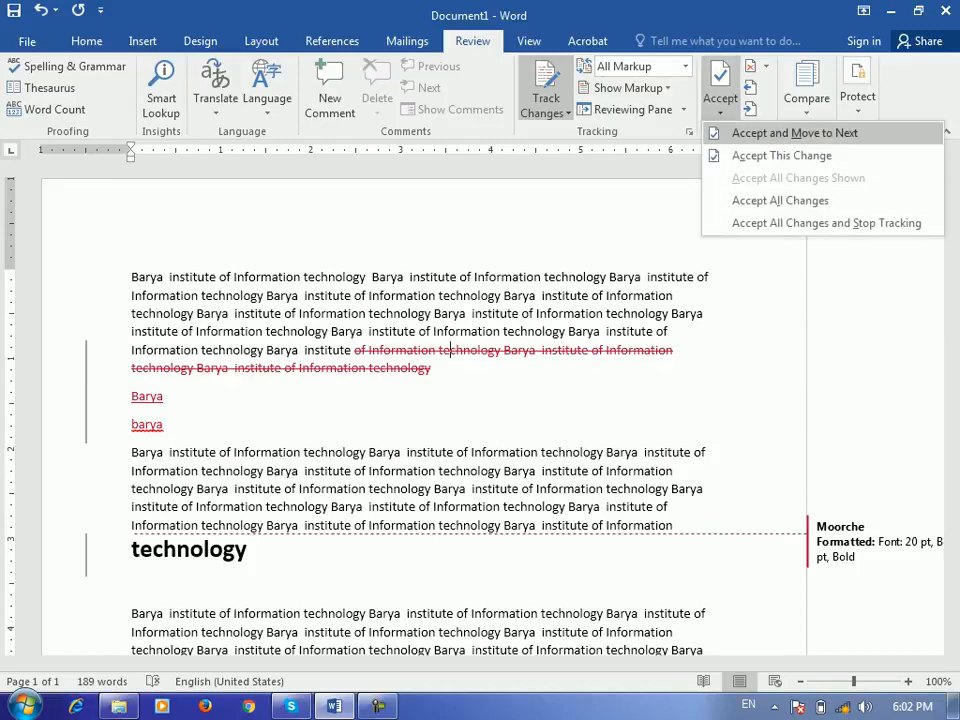
click(795, 133)
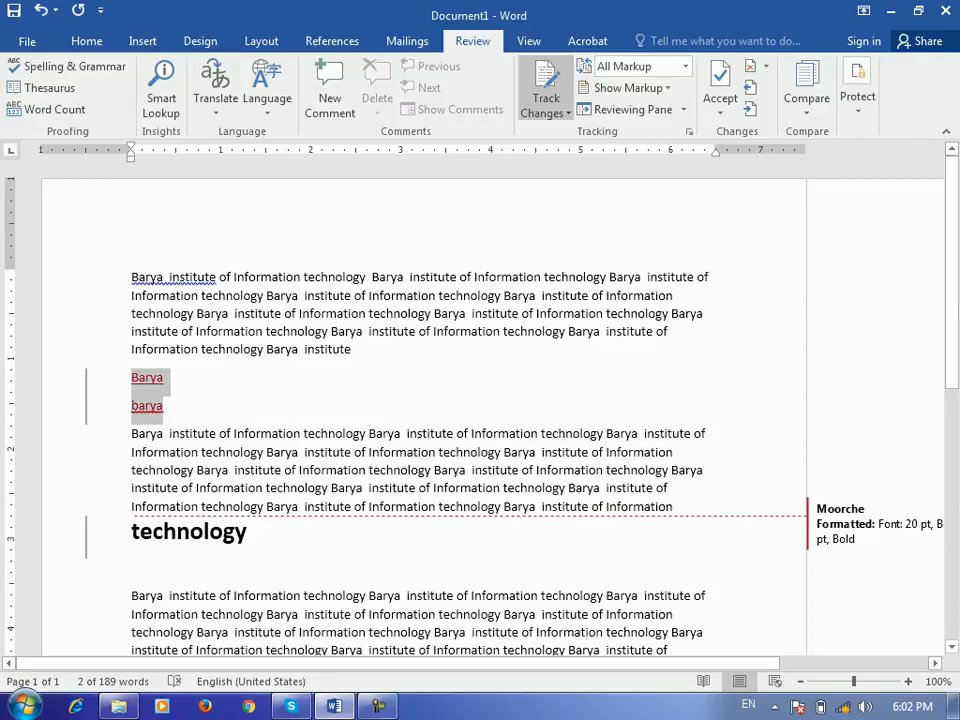
Accept all remaining tracked changes in the document while keeping change tracking on.
click(720, 110)
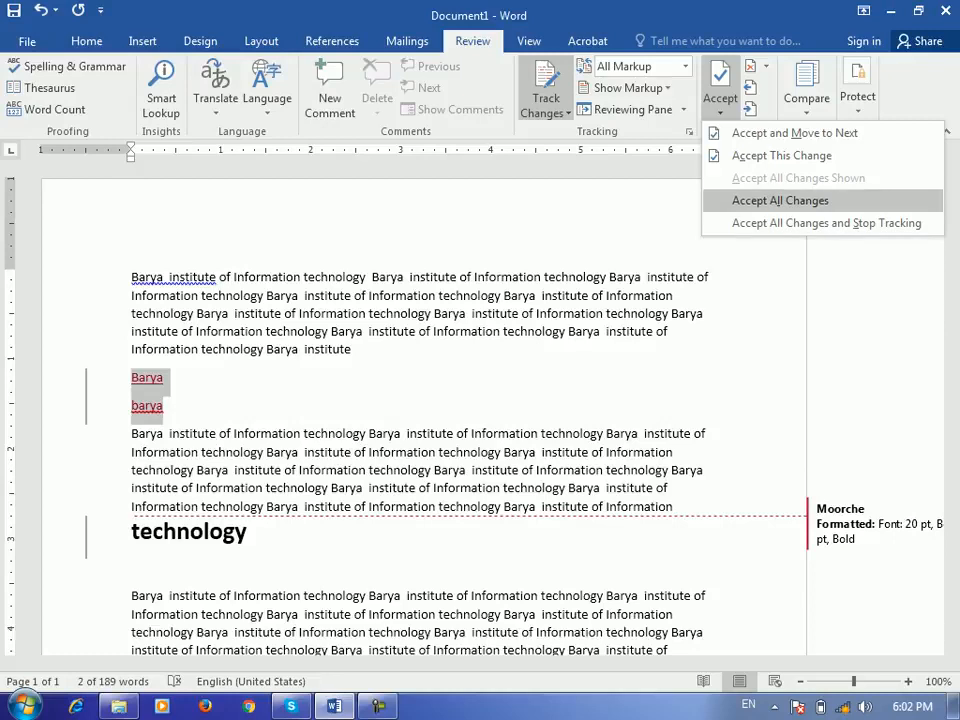
click(780, 200)
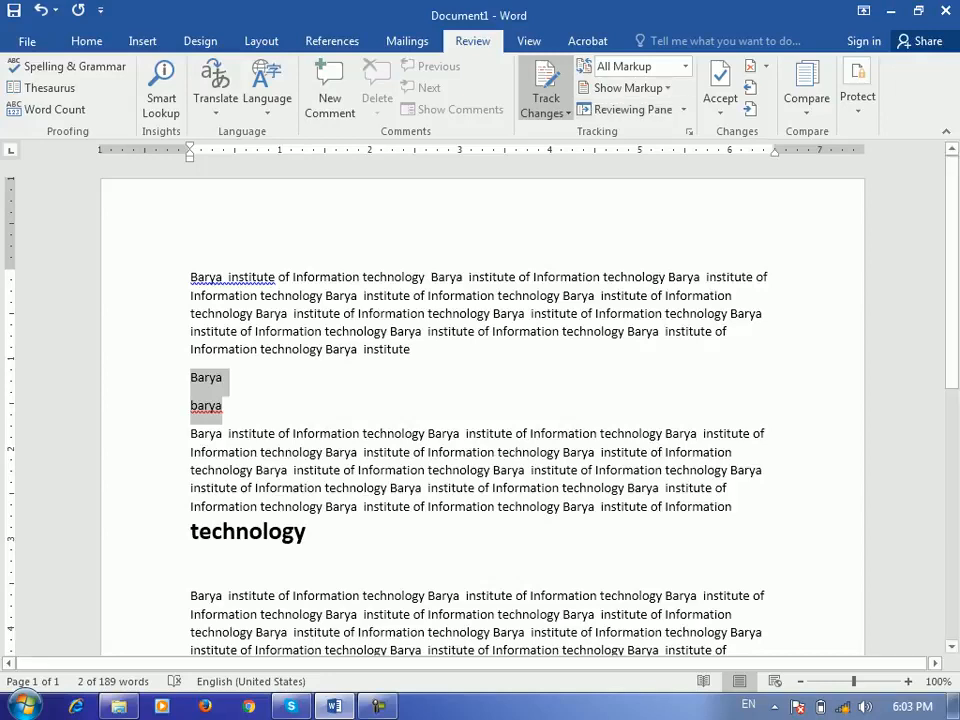
click(720, 108)
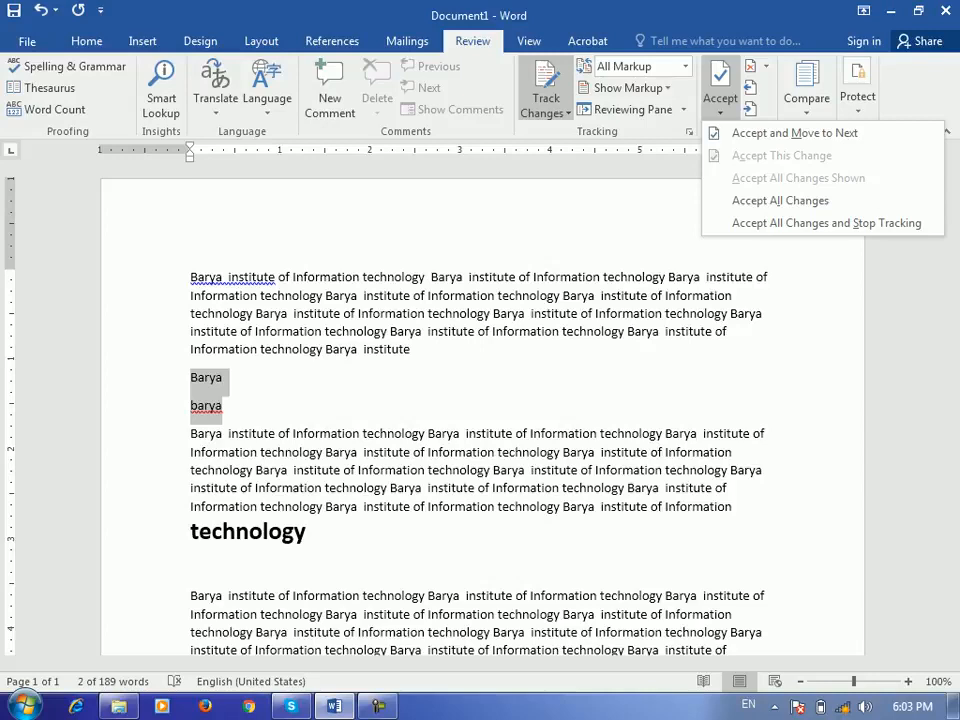
key(Escape)
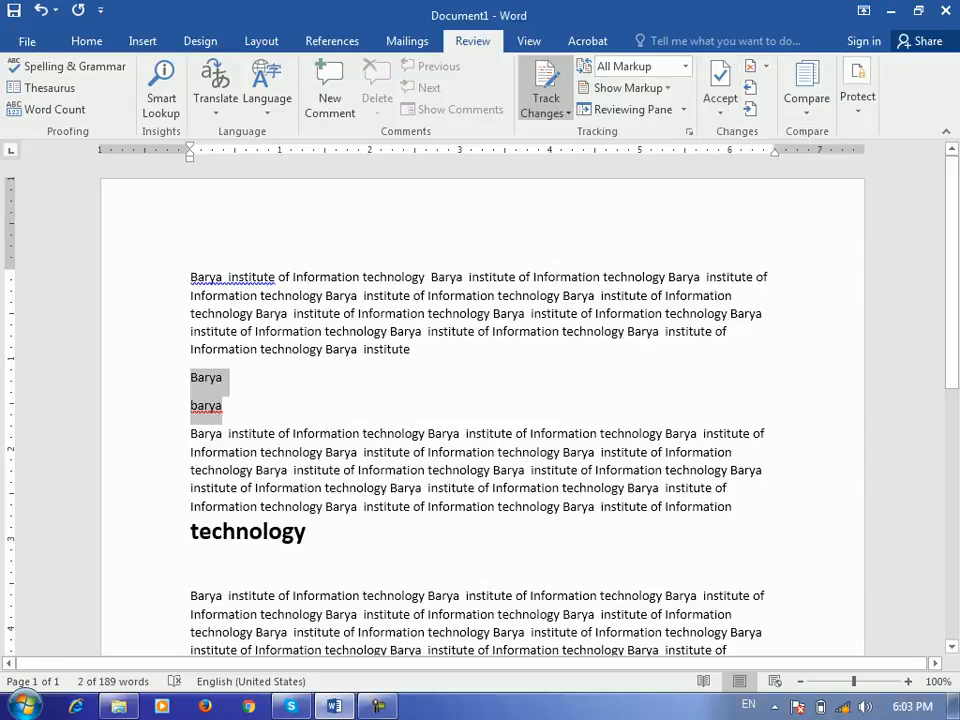
Delete the last "Barya institute" from the end of the first paragraph, then accept all changes and stop tracking.
drag(413, 349, 325, 349)
key(Delete)
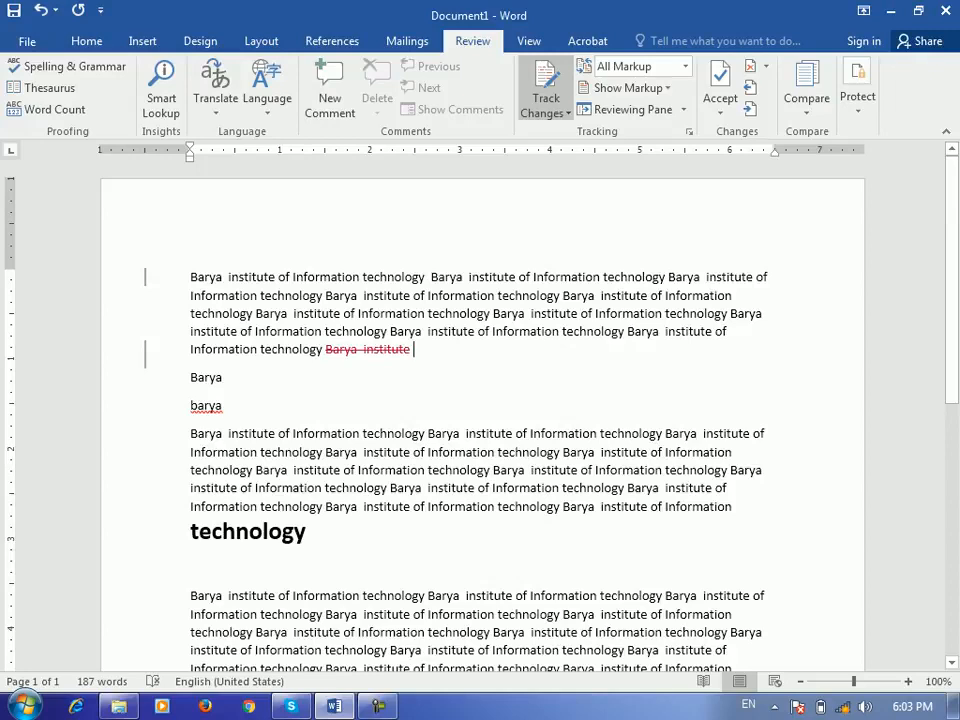
click(720, 113)
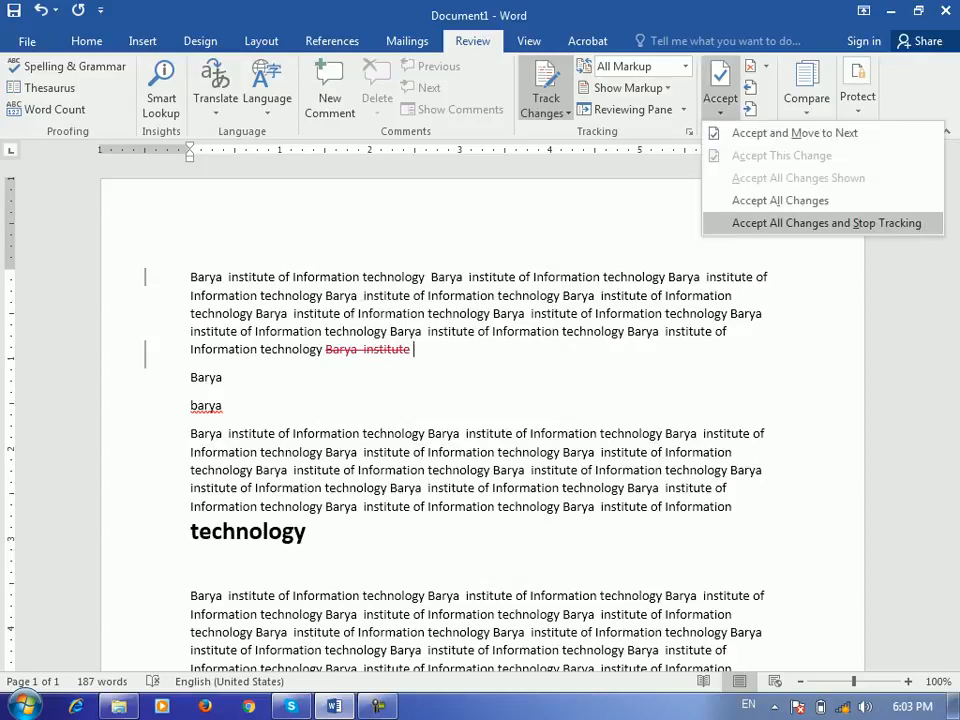
click(826, 223)
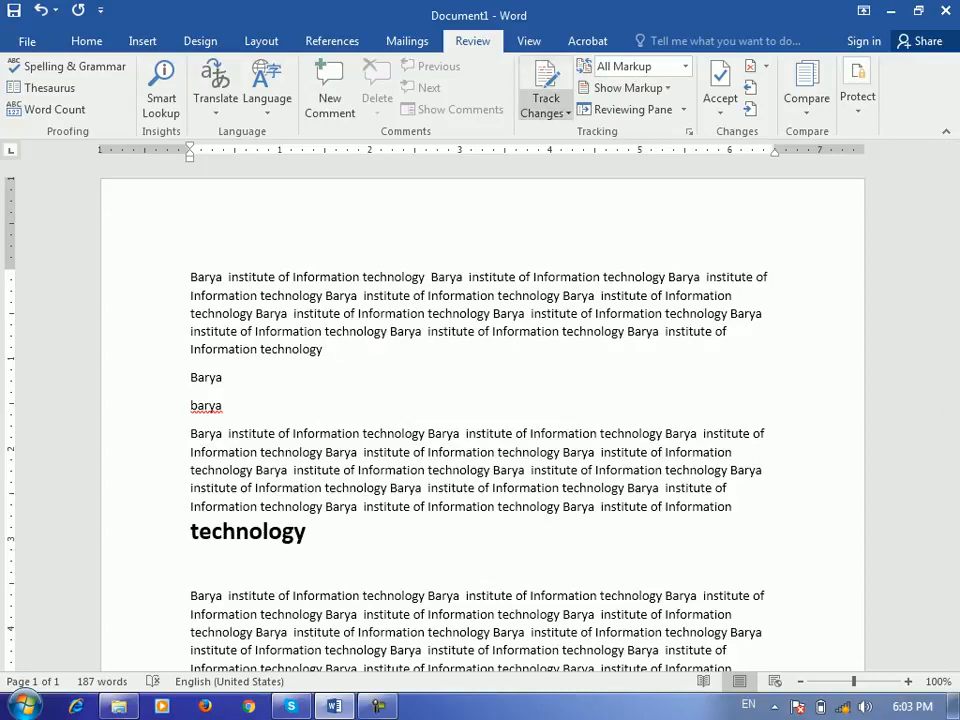
Test untracked typing with "dsfsdf" at the end of the first paragraph, undo it, and turn Track Changes back on.
text(dsfsdf)
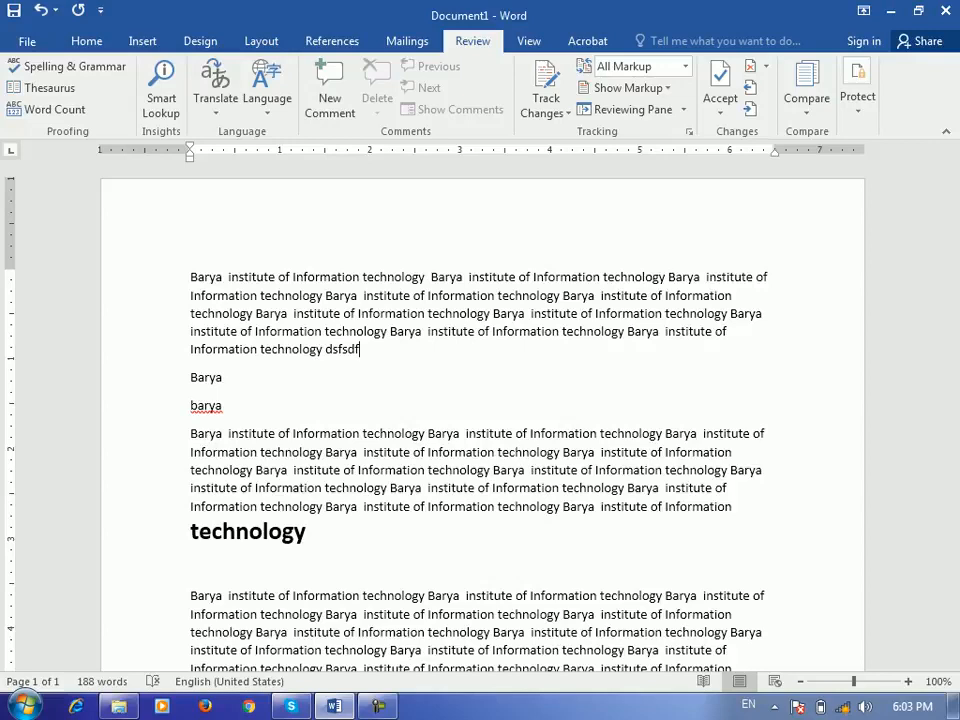
key(ctrl+z)
click(546, 105)
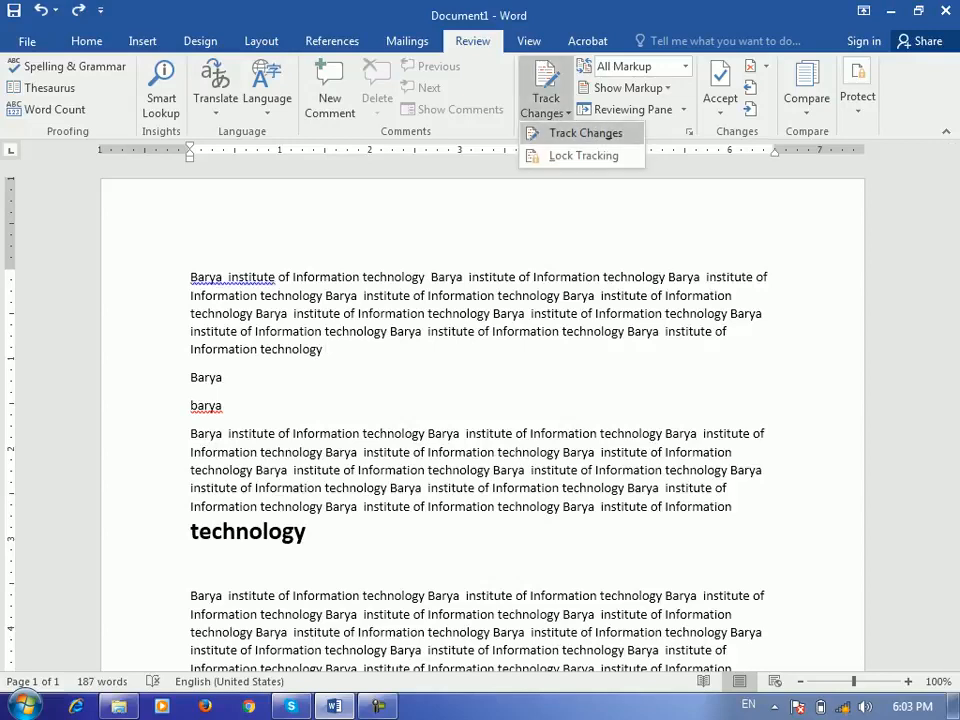
click(585, 133)
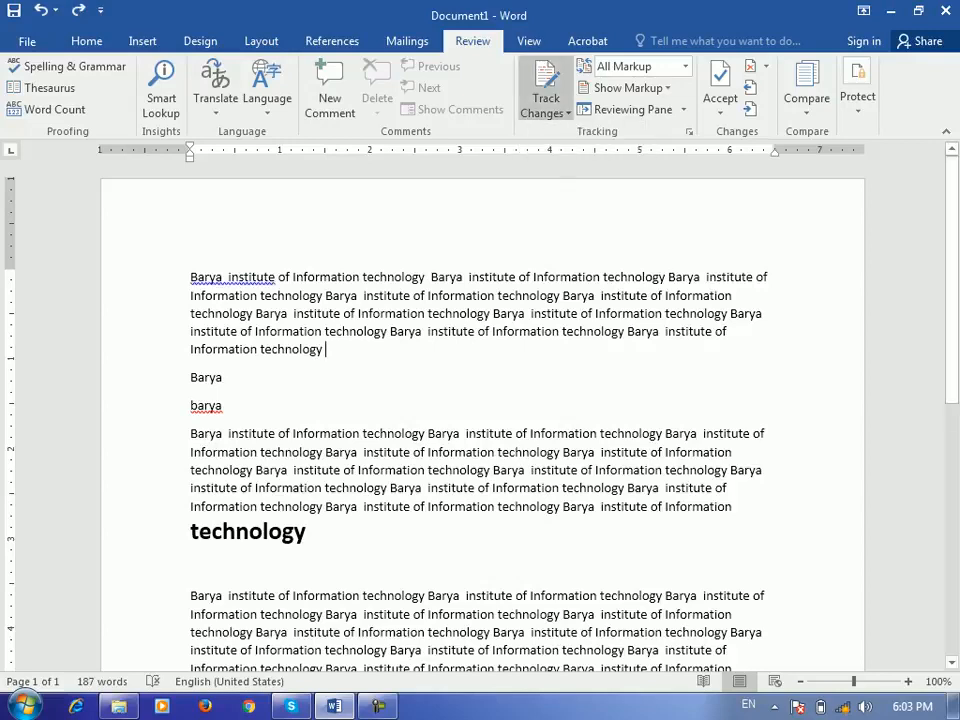
Make tracked edits: delete the last two lines of the first paragraph and add "barya" on a new line below the large "technology".
drag(325, 350, 200, 333)
key(Delete)
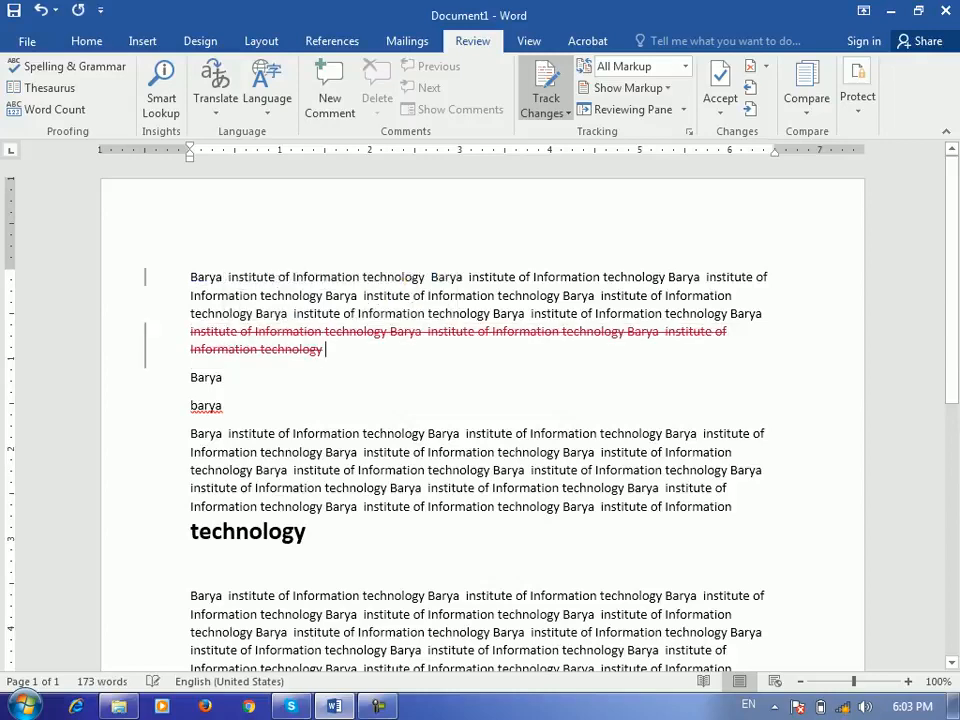
click(307, 531)
key(Return)
text(barya)
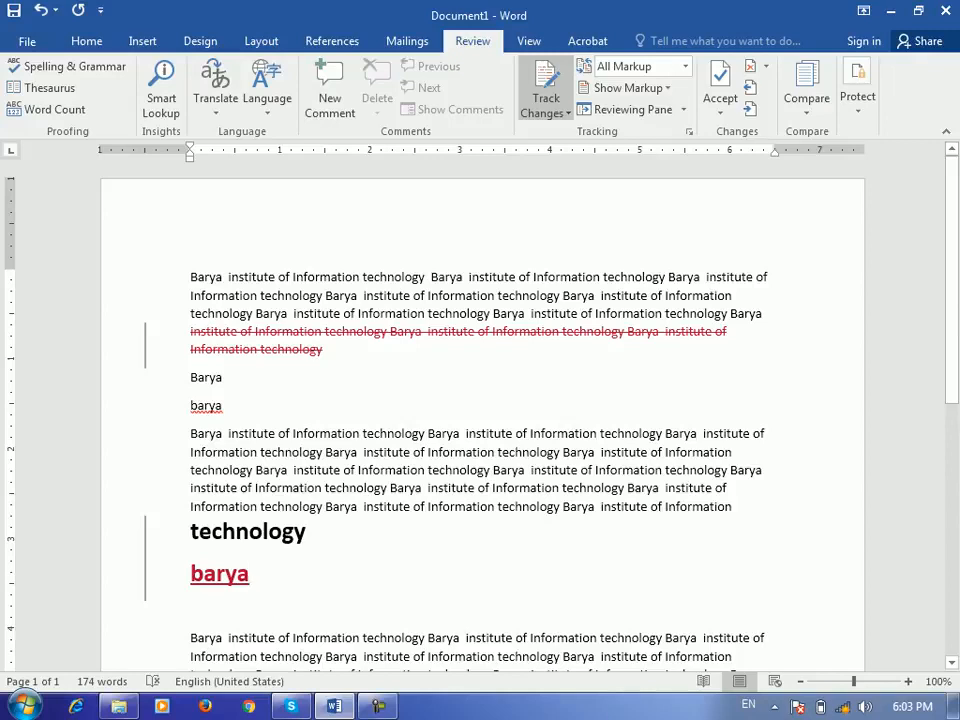
Reject all tracked changes in the document and stop tracking.
click(766, 67)
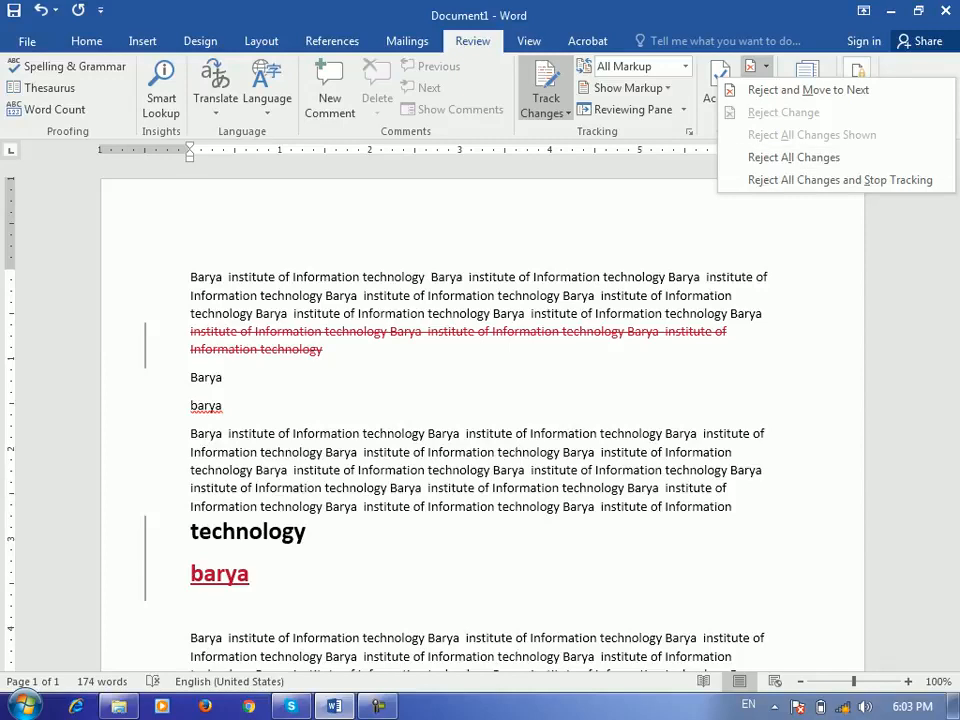
click(604, 331)
click(604, 331)
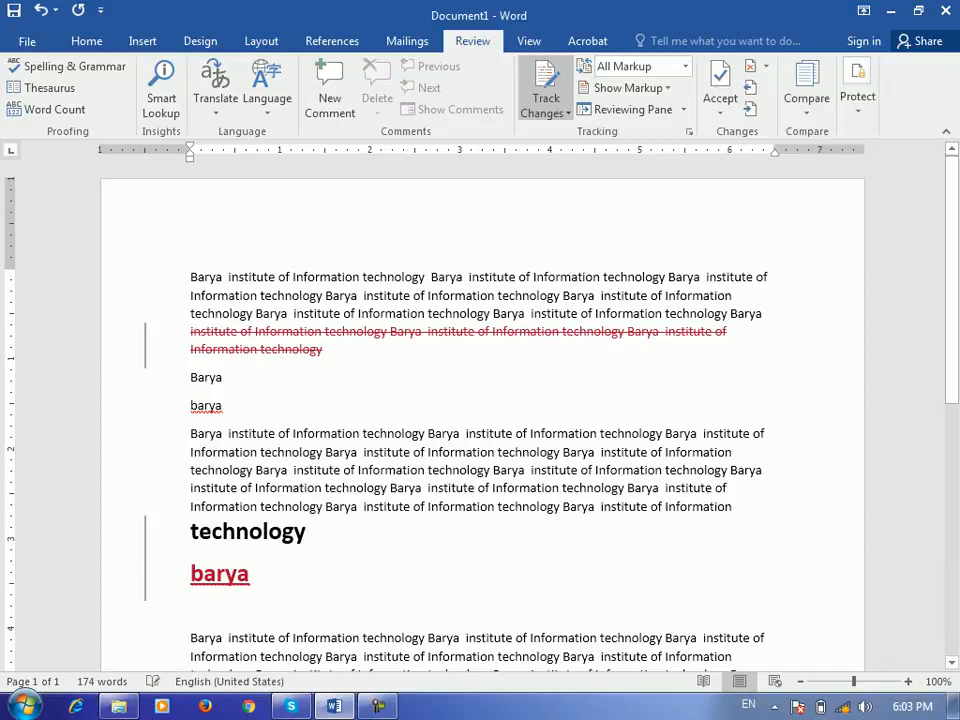
click(765, 67)
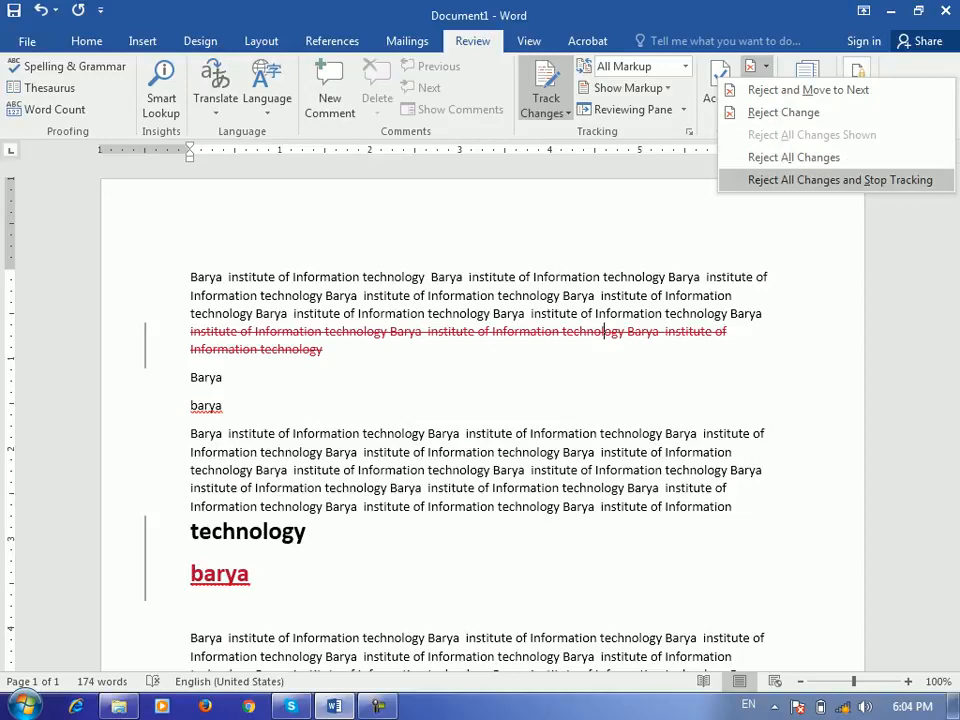
click(840, 180)
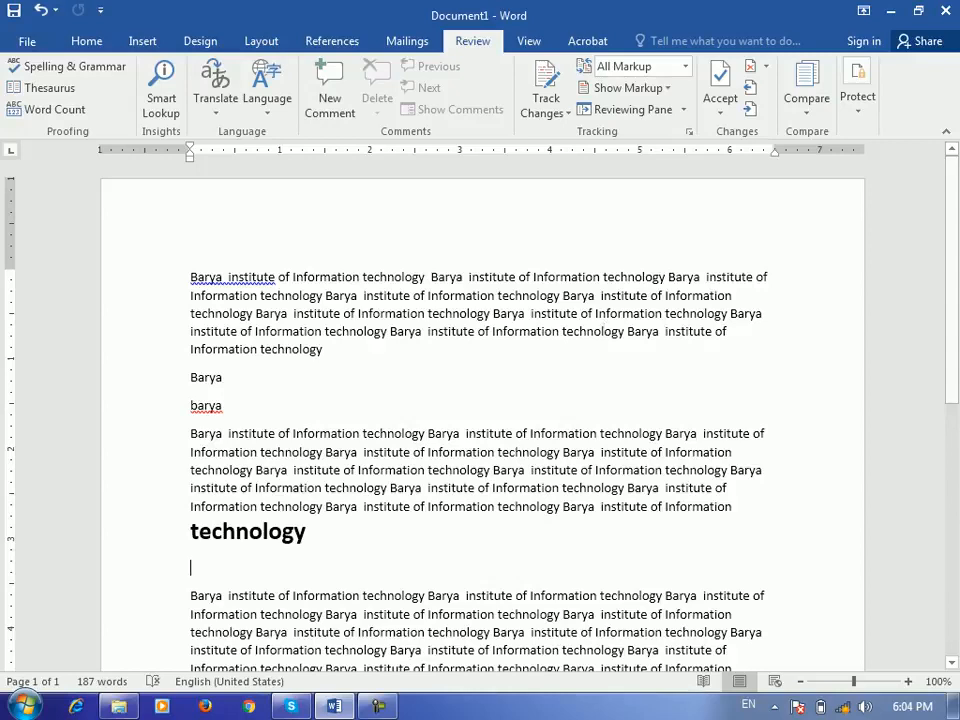
Test untracked typing with "fgf" on the empty line below "technology", undo it, and turn Track Changes on again.
text(fgf)
key(ctrl+z)
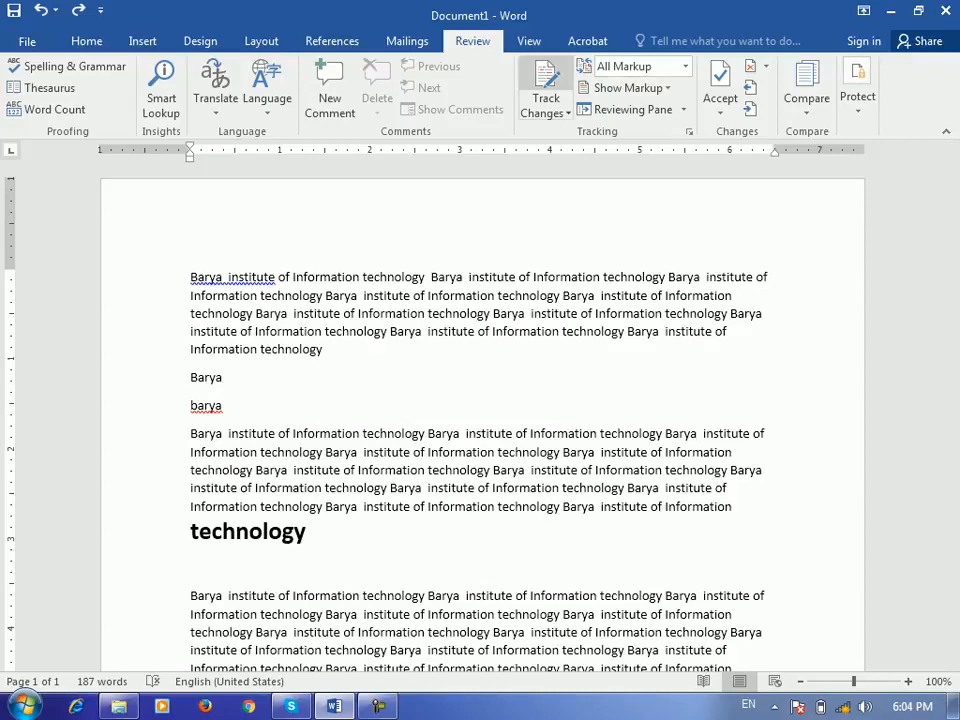
click(546, 110)
click(585, 133)
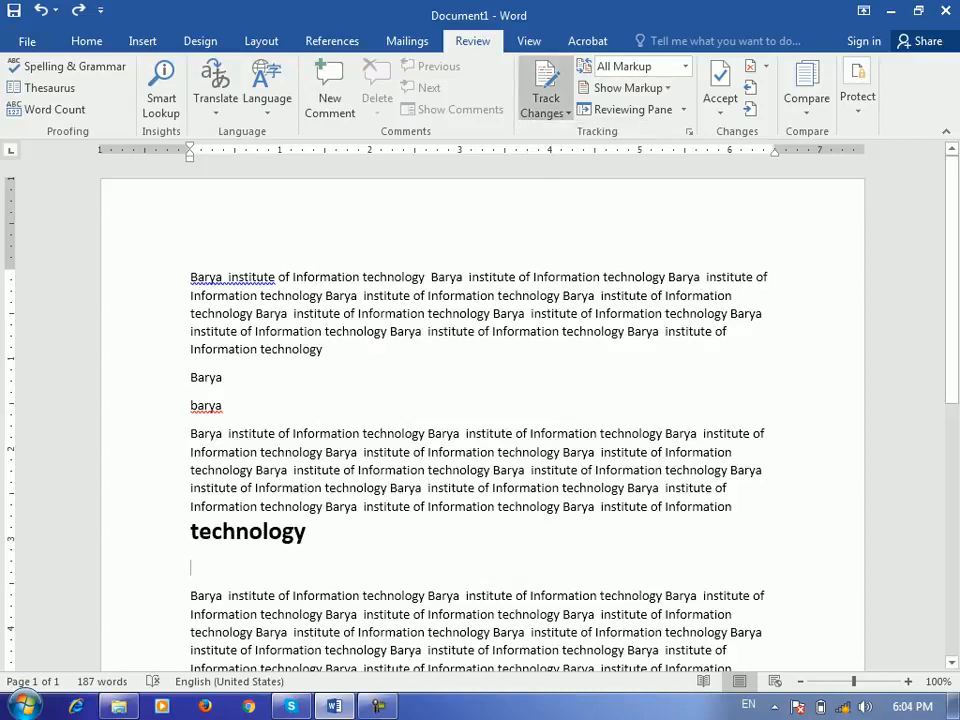
Try a tracked deletion of the first paragraph's last two lines and untracked typing of "dfs" after the large "technology", undoing both edits.
drag(325, 350, 192, 332)
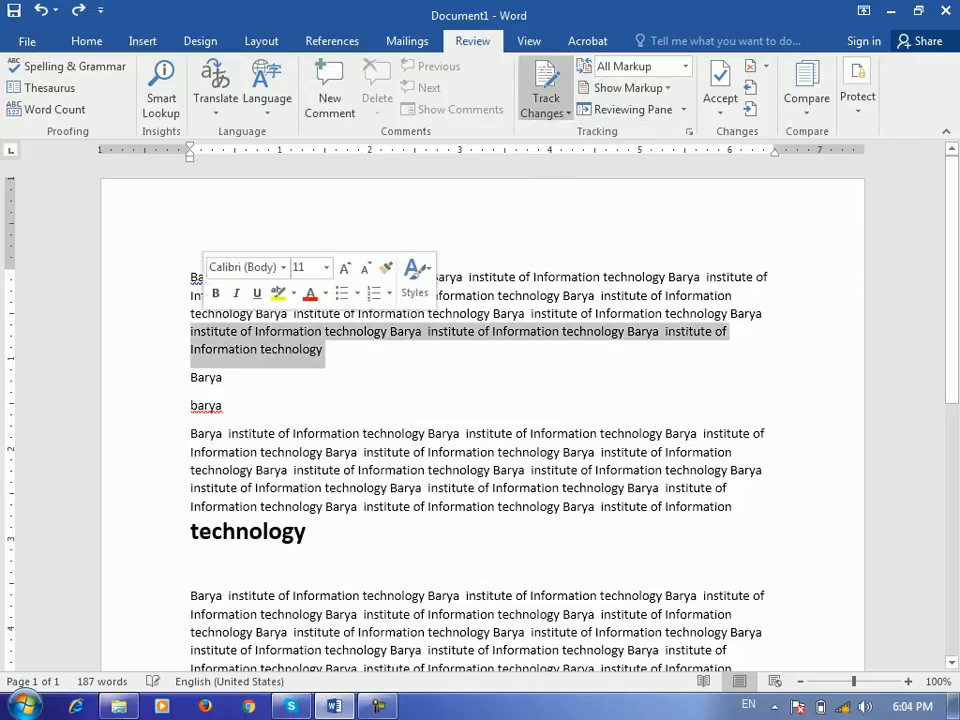
key(Delete)
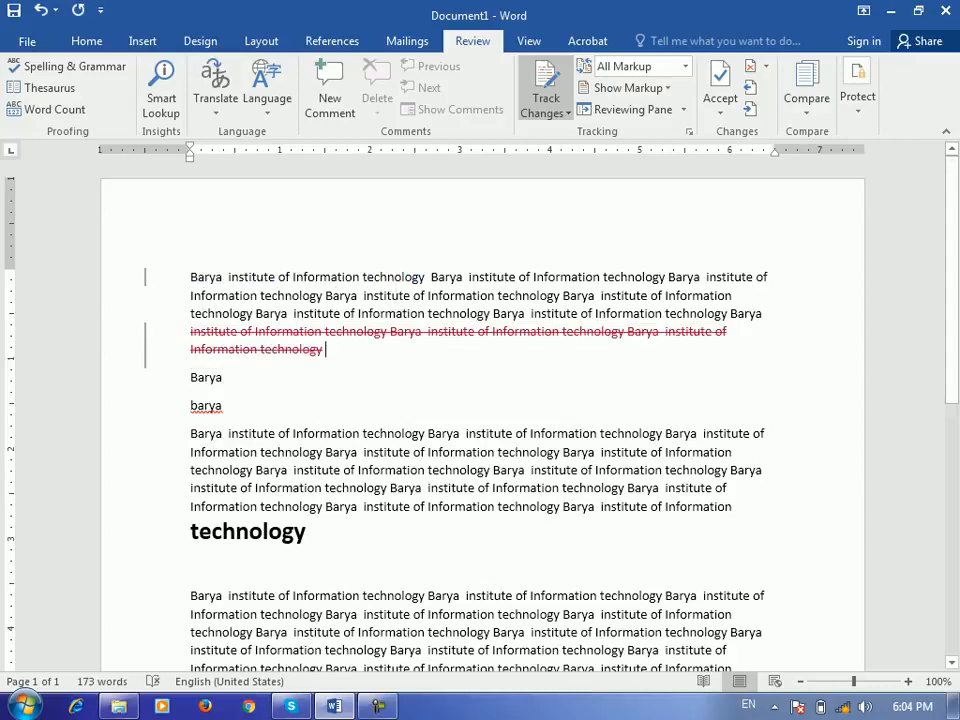
click(567, 113)
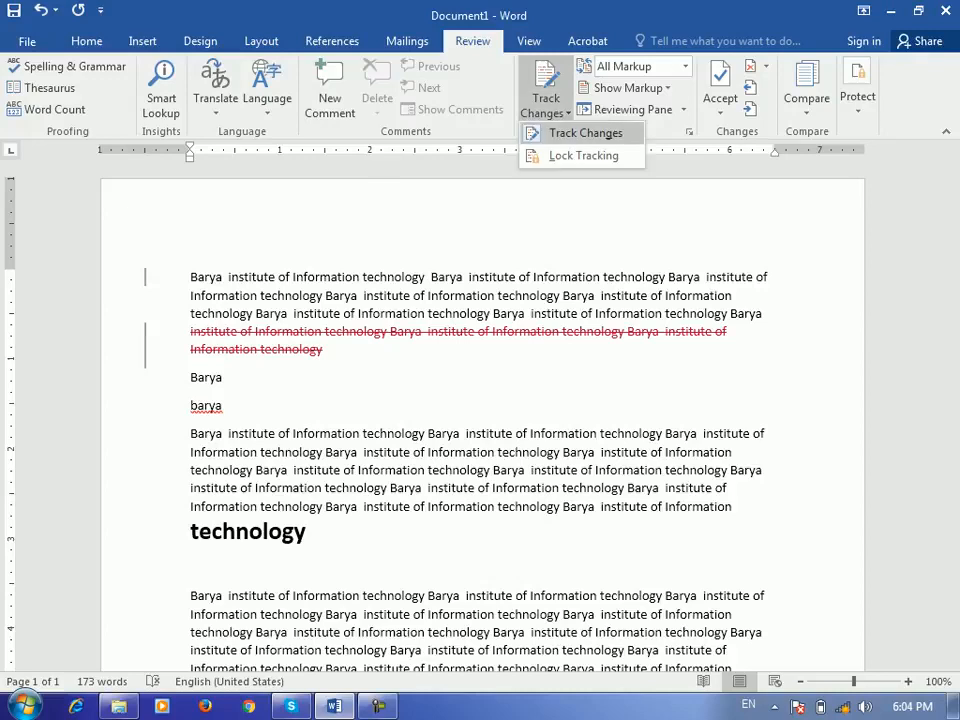
click(583, 131)
click(307, 531)
text(dfs)
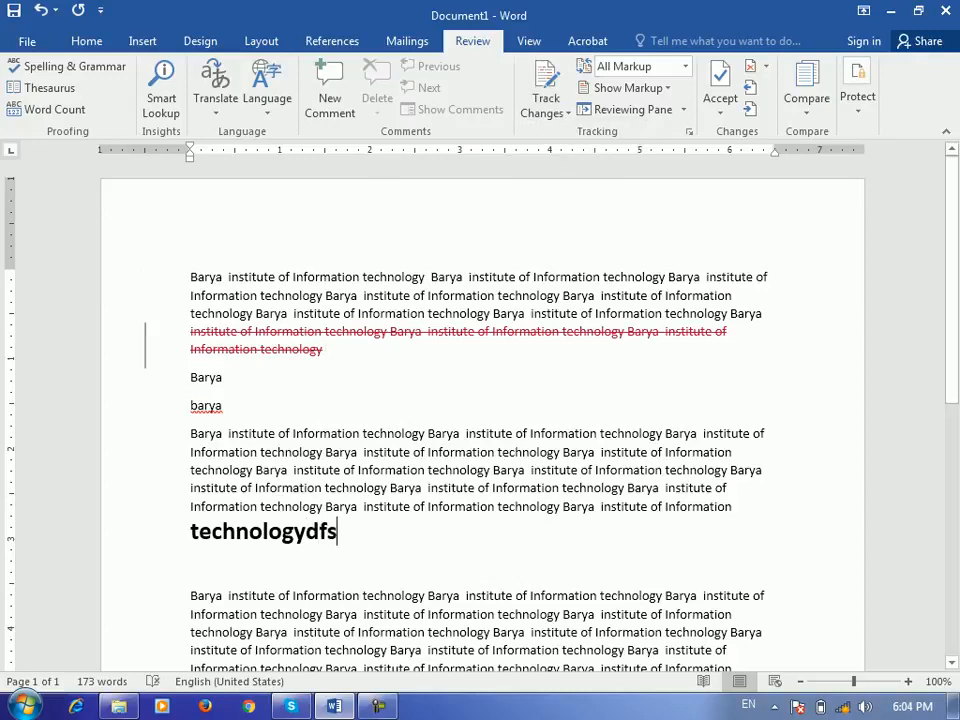
key(ctrl+z)
key(ctrl+z)
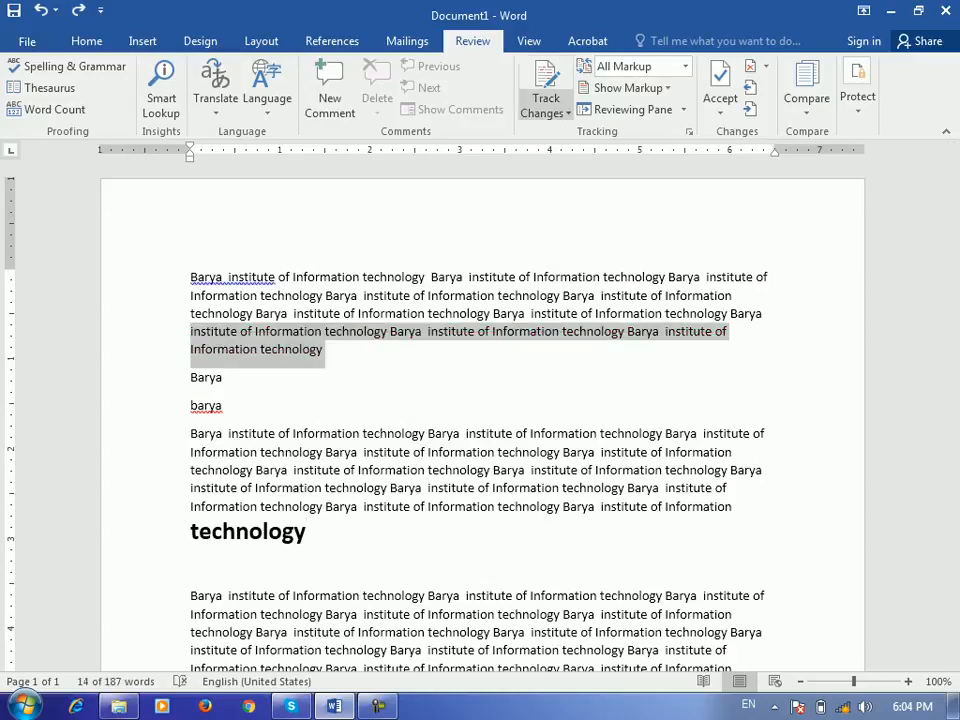
Turn on Track Changes and lock tracking, entering and confirming the lock password.
click(545, 112)
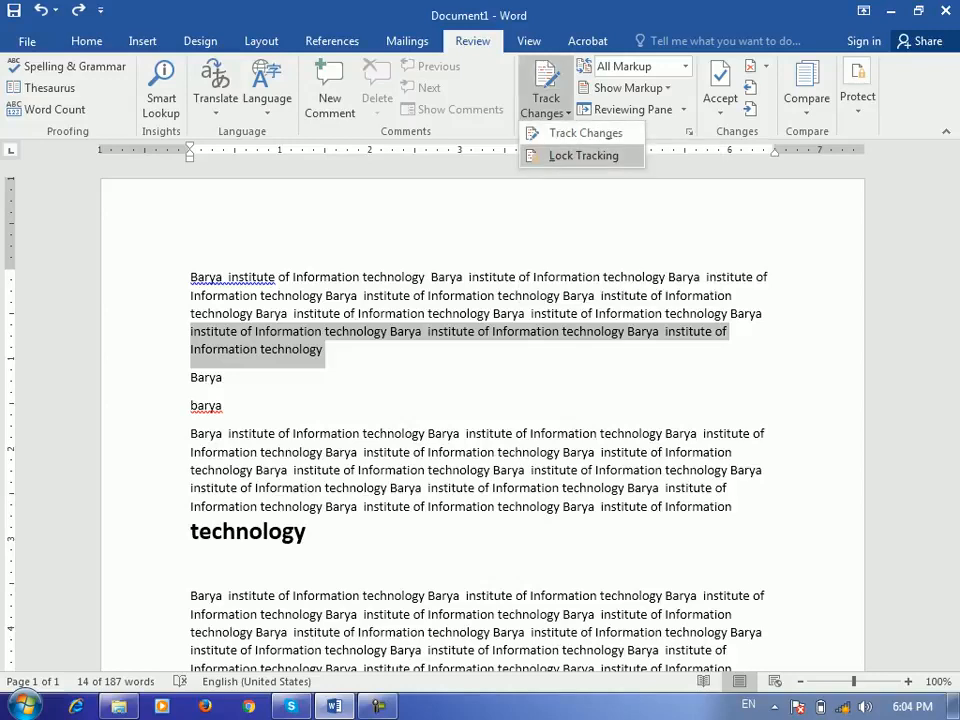
click(545, 112)
click(545, 112)
click(585, 133)
click(545, 112)
click(583, 155)
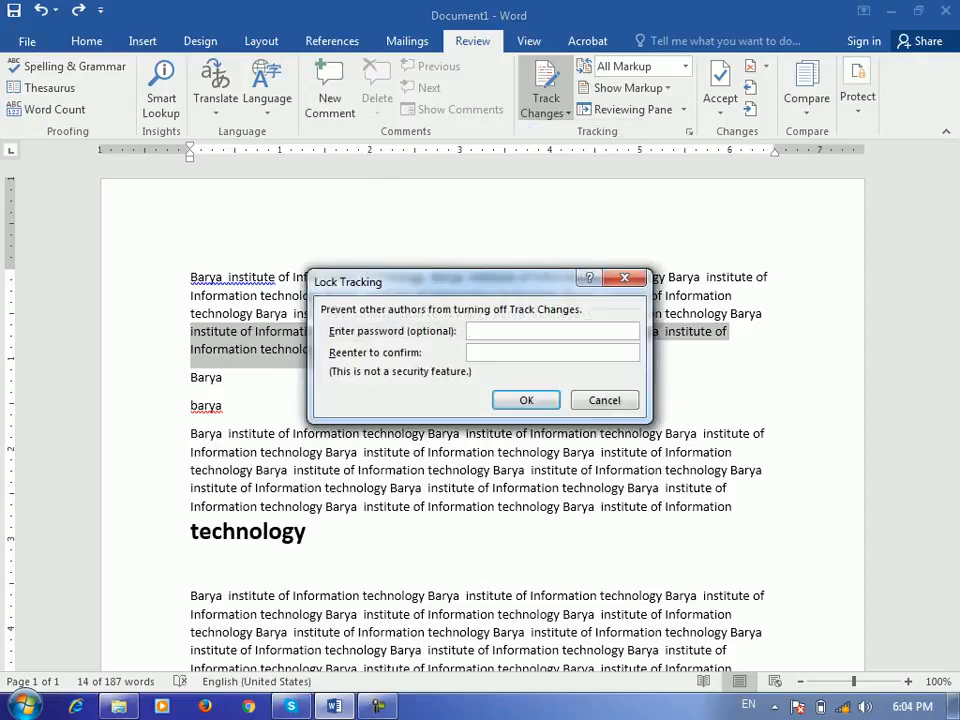
text(1)
key(Tab)
text(1)
key(Return)
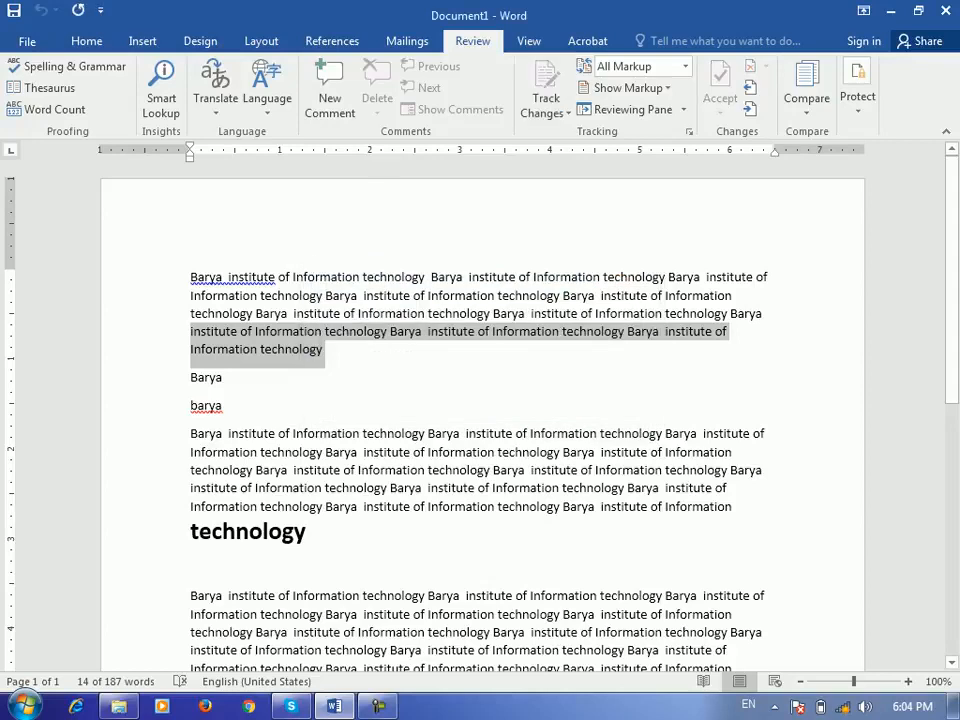
With tracking locked, delete the last two lines of the first paragraph and append "sdfsdg" to the large "technology".
click(546, 110)
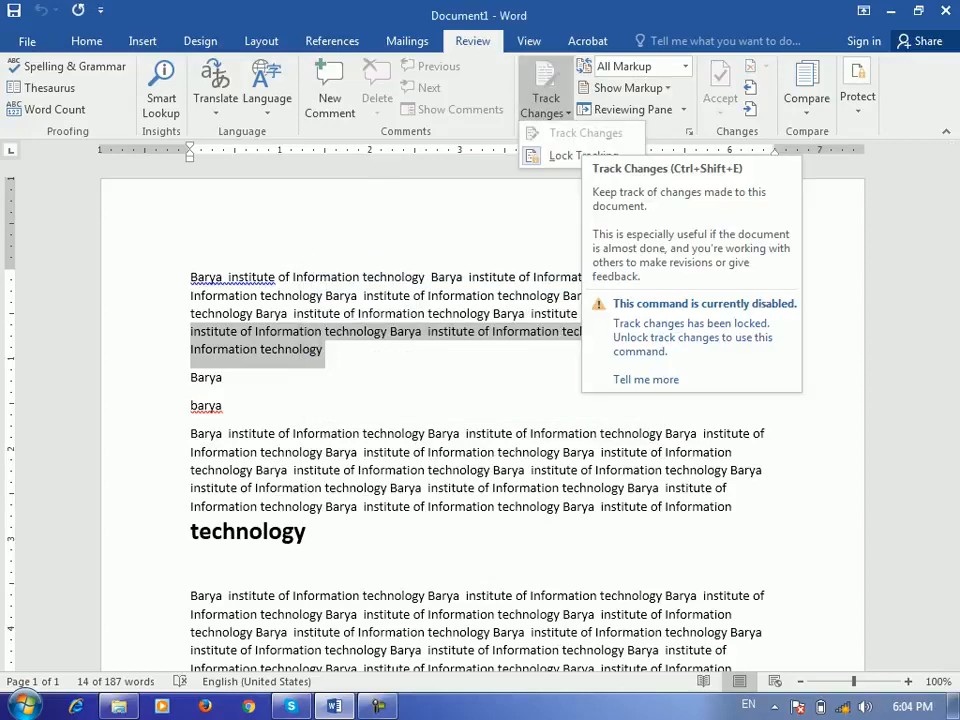
click(191, 331)
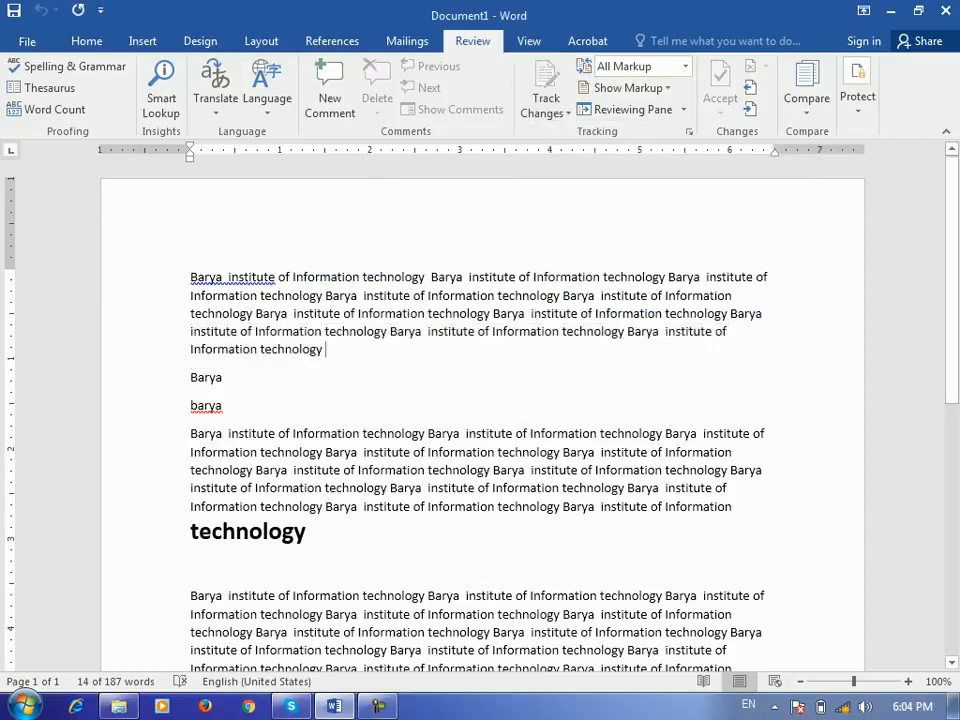
drag(191, 331, 336, 351)
key(Delete)
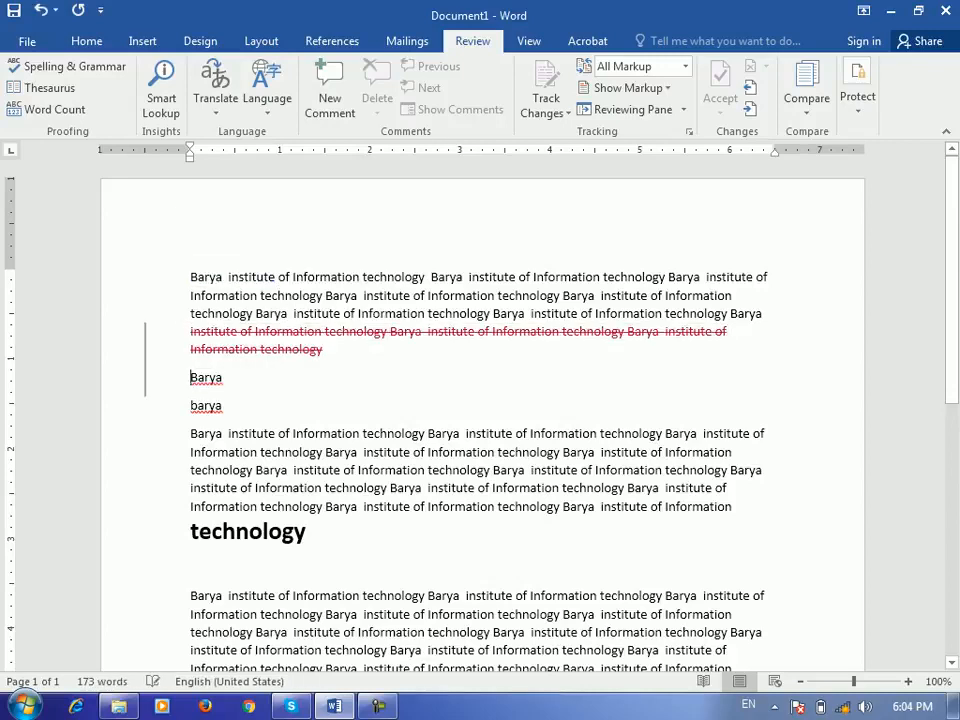
click(352, 531)
text(sdfsdg)
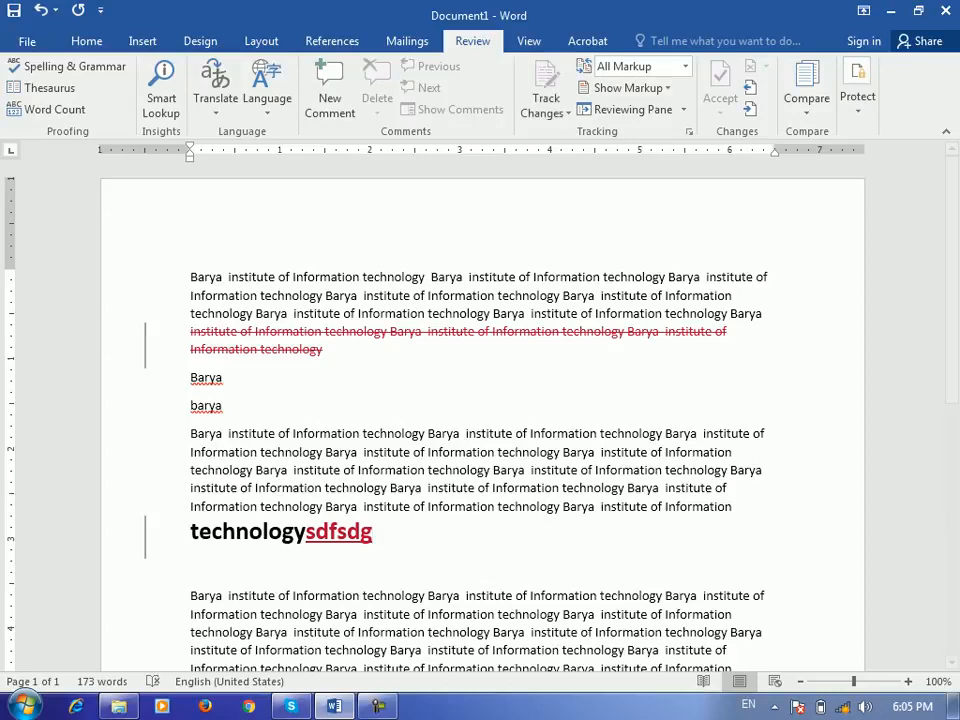
Unlock tracking by entering the lock password.
click(546, 112)
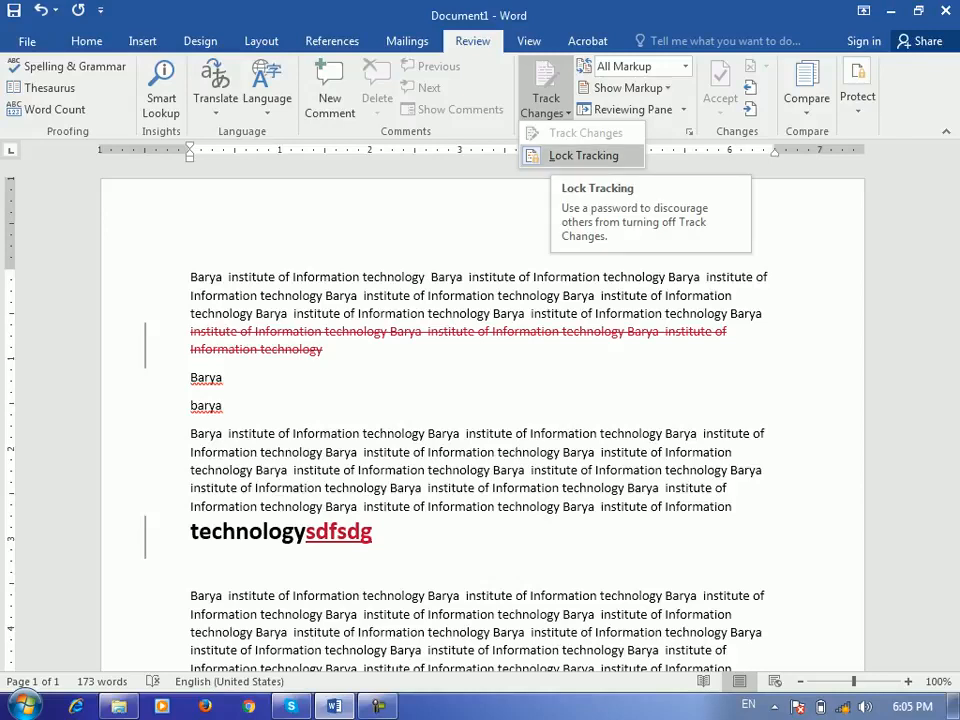
click(583, 155)
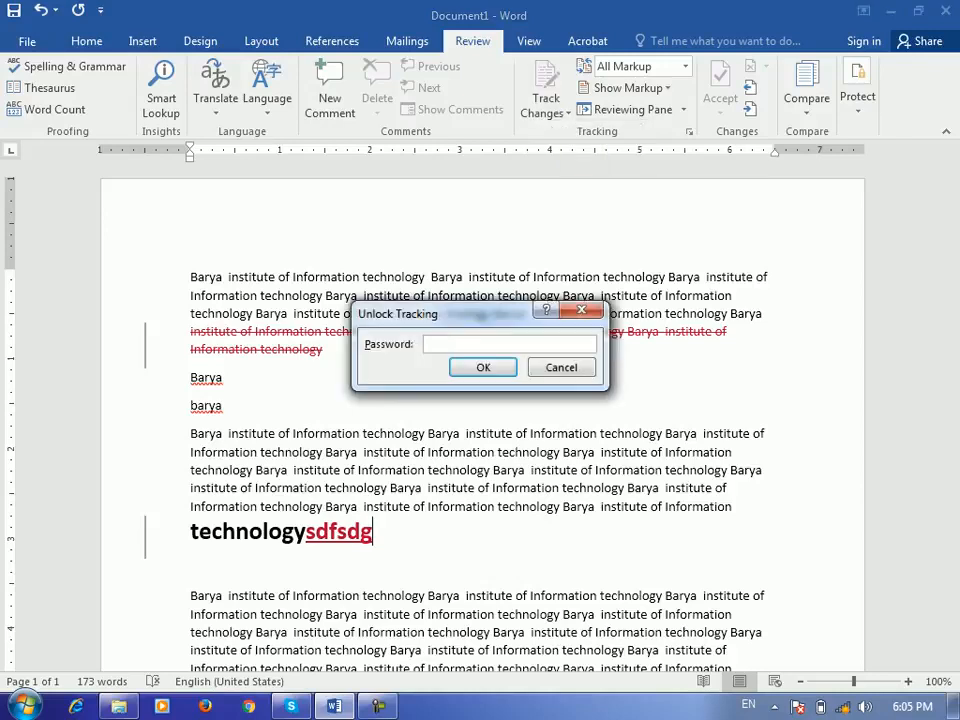
text(1)
key(Return)
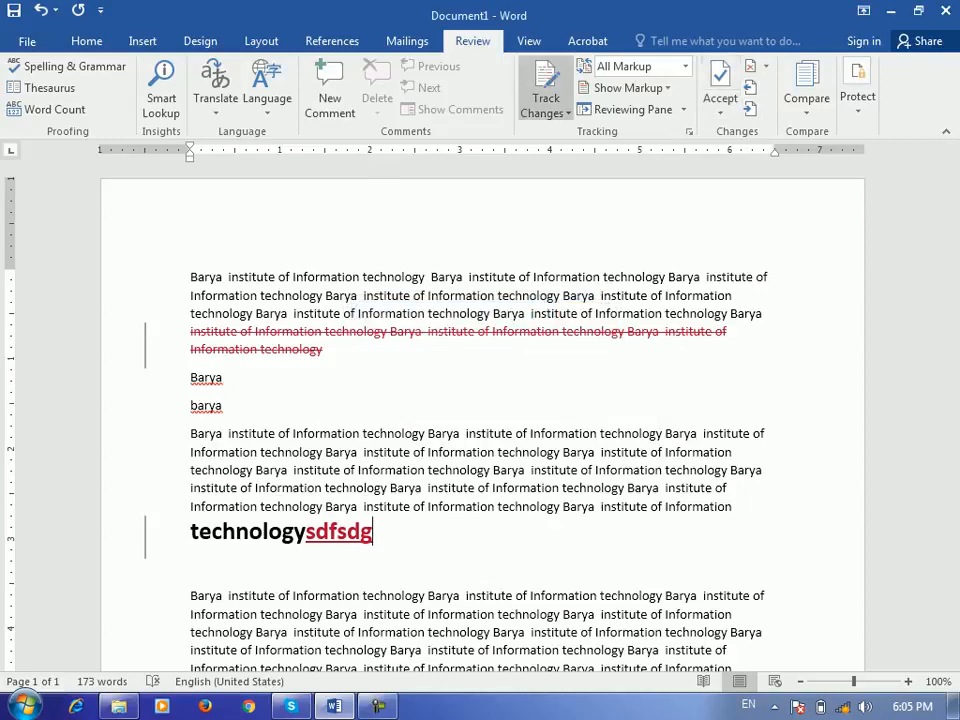
Move from the deletion in the first paragraph to the next tracked change and back to the previous one.
click(766, 67)
click(766, 67)
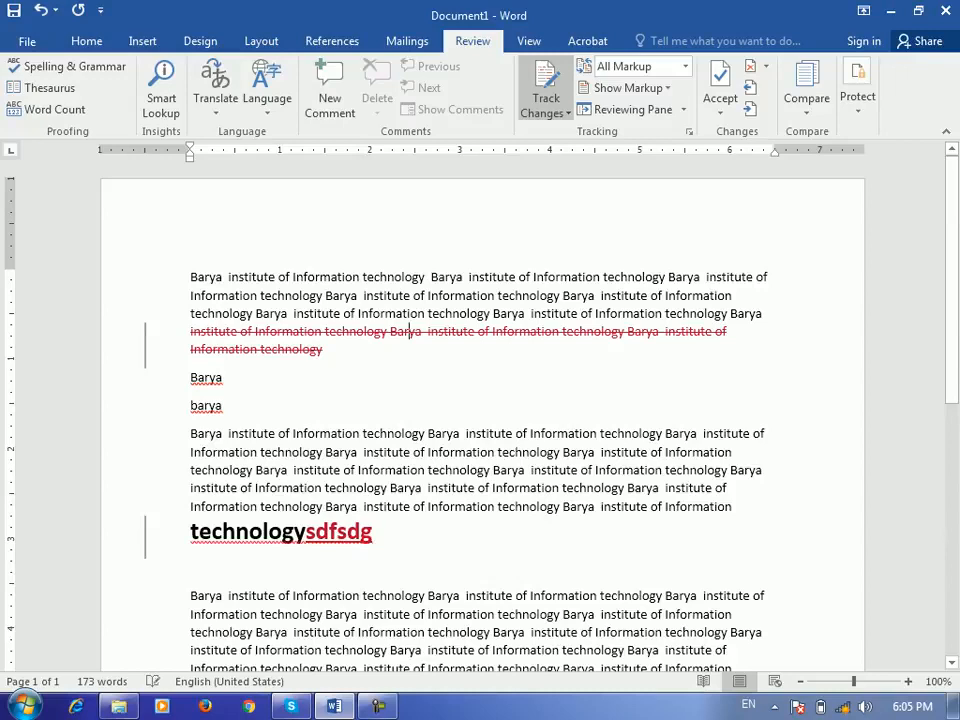
click(750, 109)
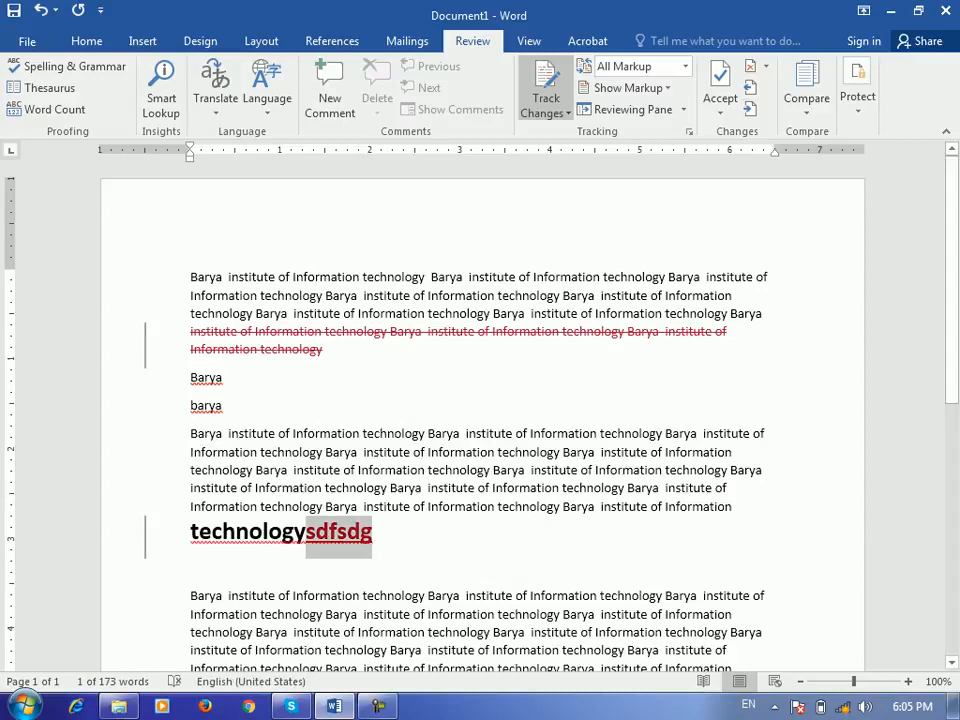
click(750, 88)
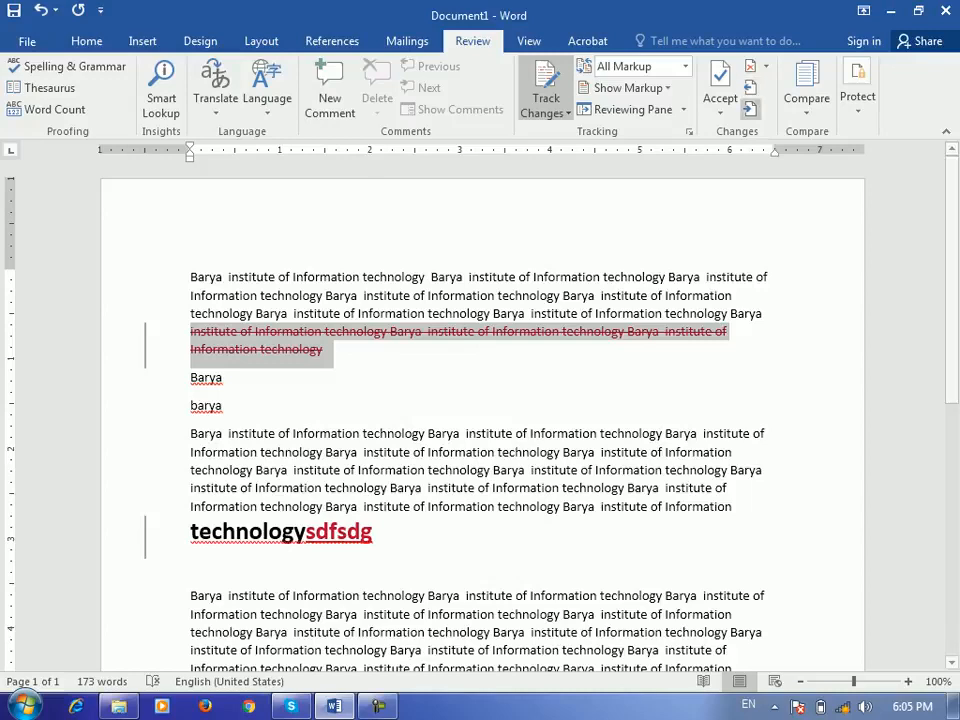
Reject both the tracked deletion and the inserted "sdfsdg", stop tracking, and place the cursor after the standalone "Barya".
click(766, 66)
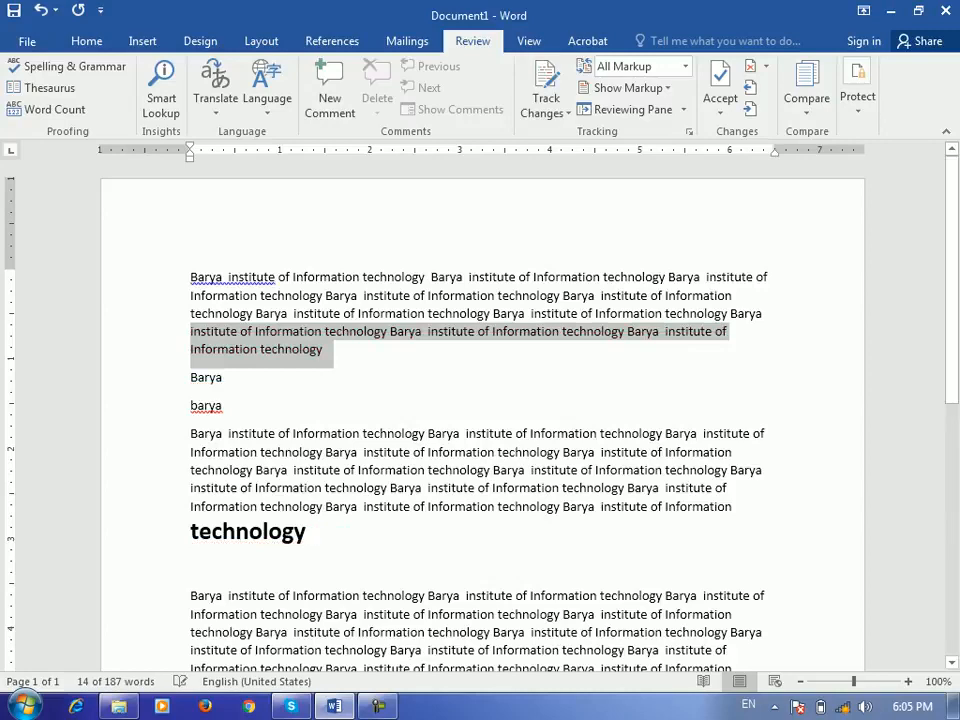
click(224, 377)
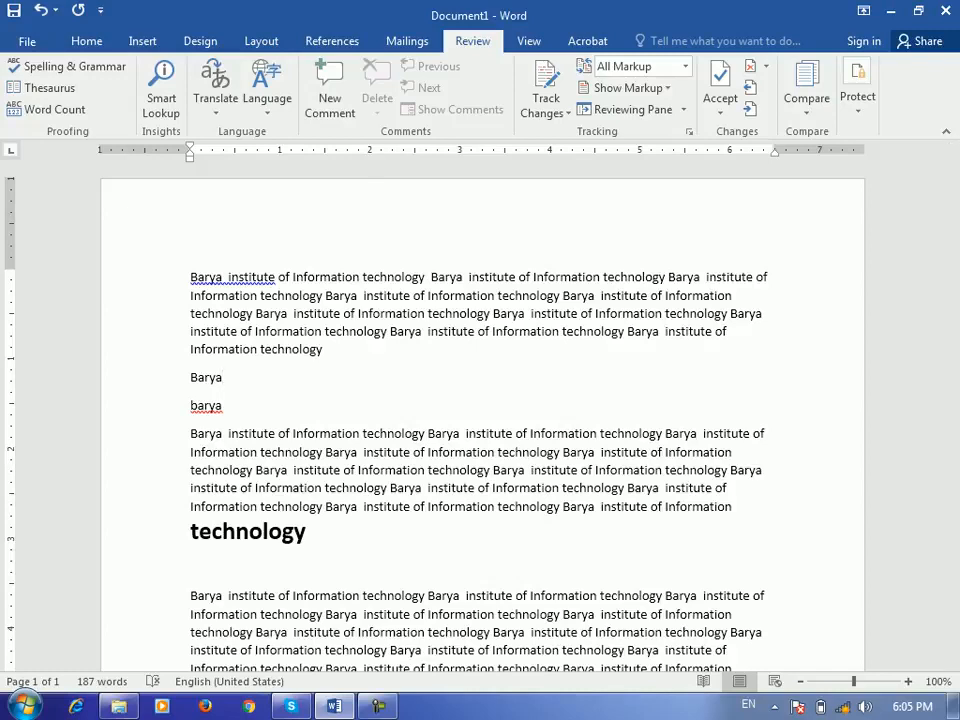
click(807, 98)
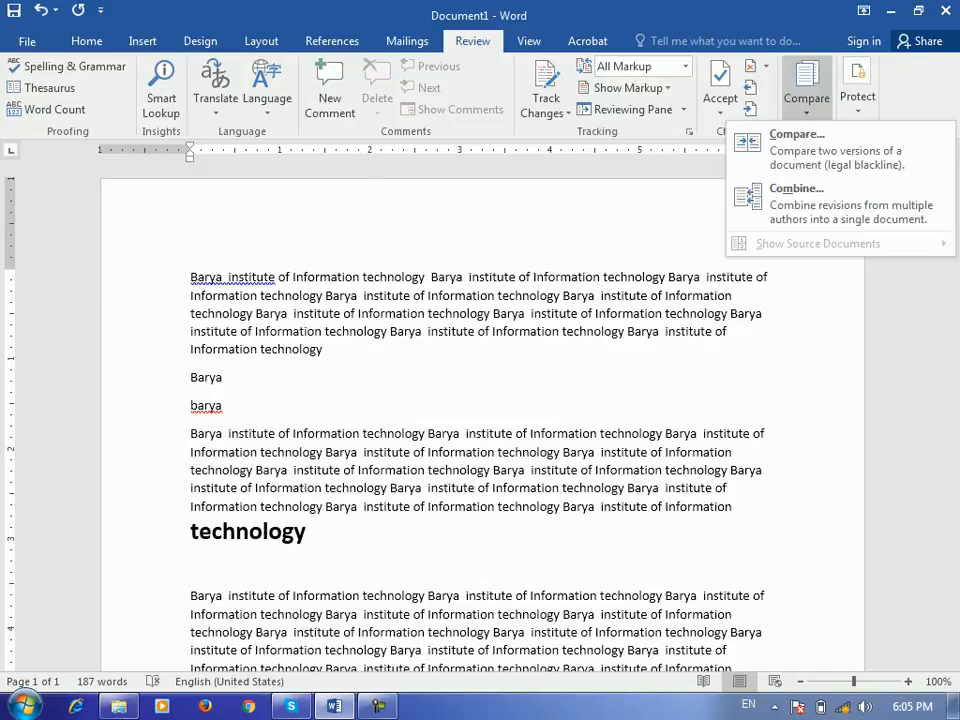
key(Escape)
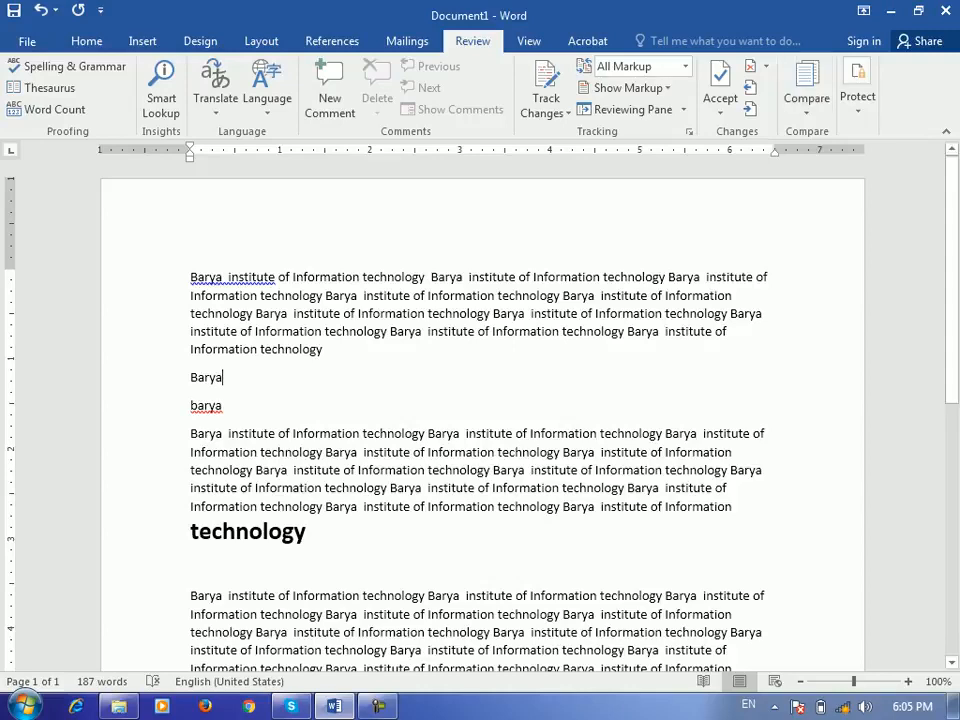
scroll(482, 425, down, 6)
scroll(482, 425, up, 6)
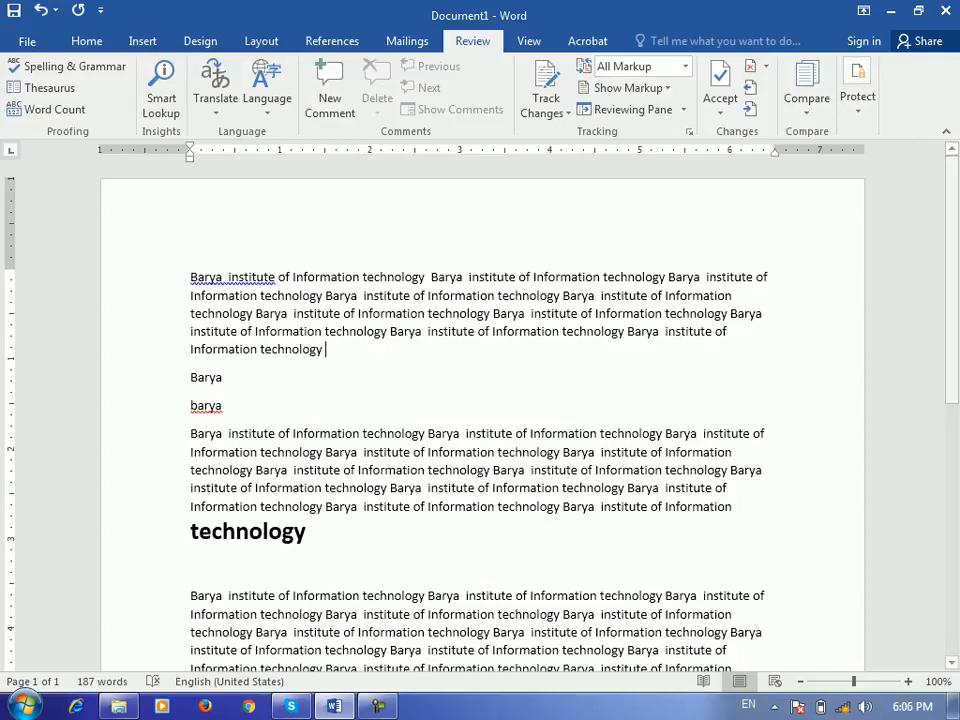
click(806, 98)
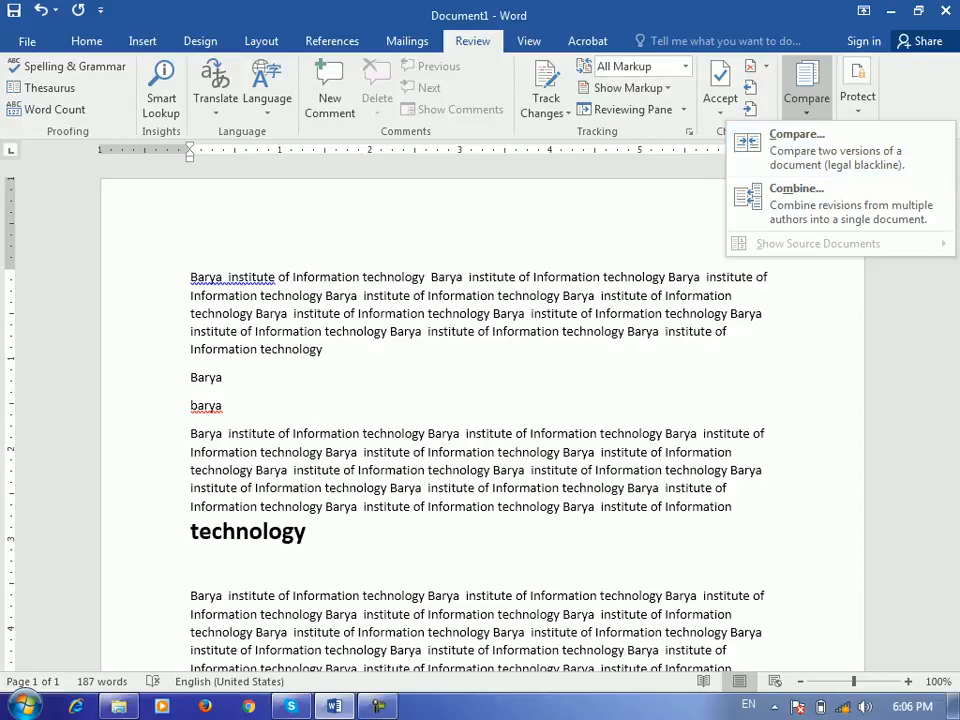
click(325, 349)
click(302, 296)
click(249, 277)
Save the document to the Desktop as a Word Document named "Barya 1".
key(ctrl+s)
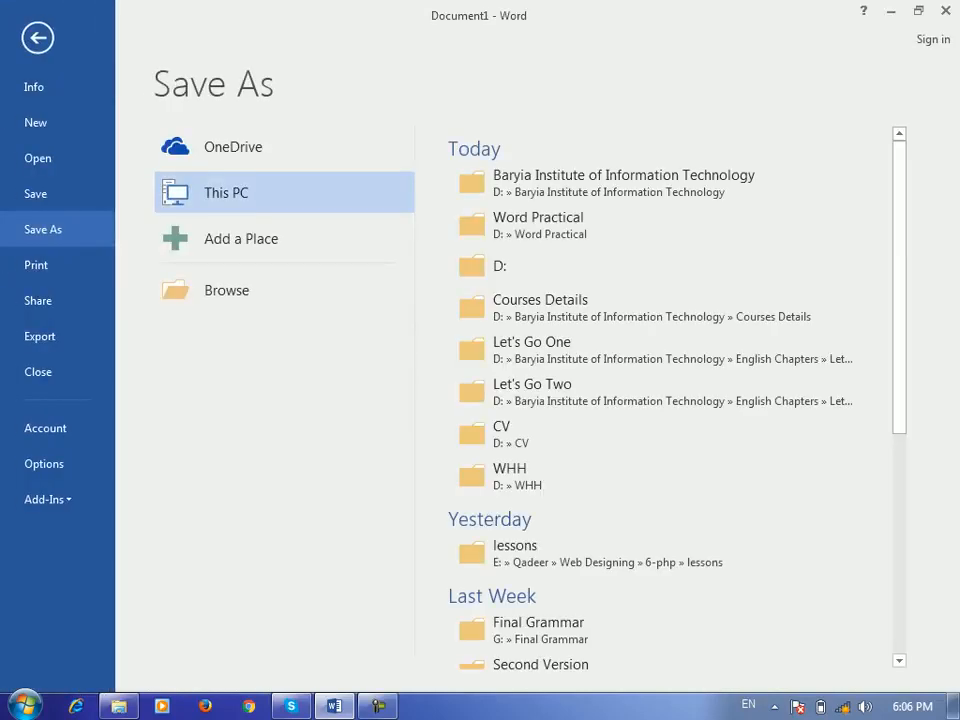
click(227, 290)
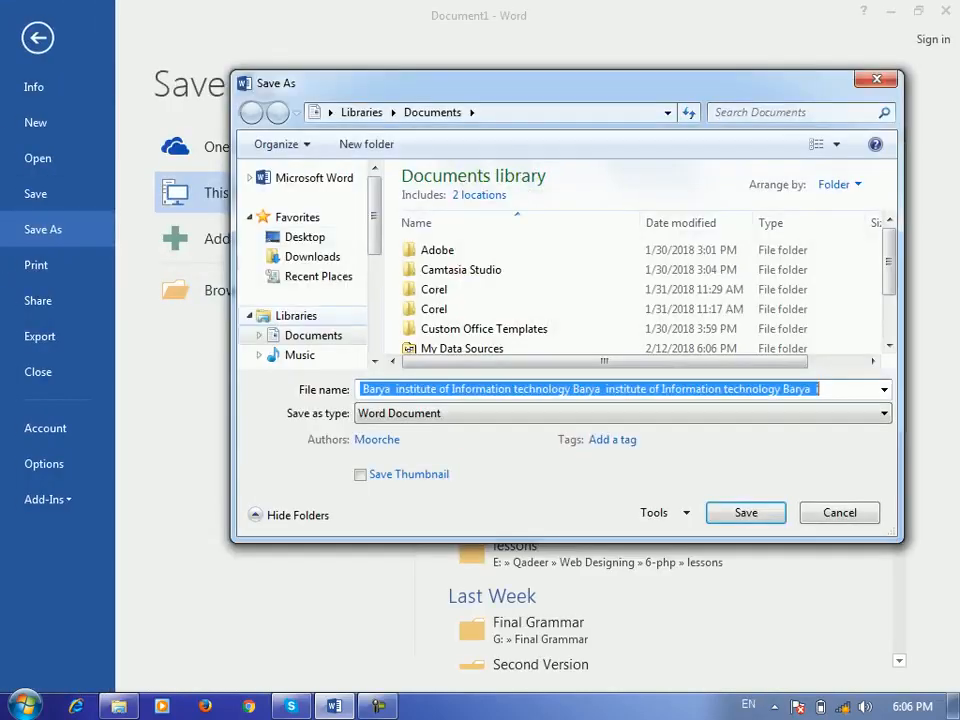
click(304, 237)
click(469, 389)
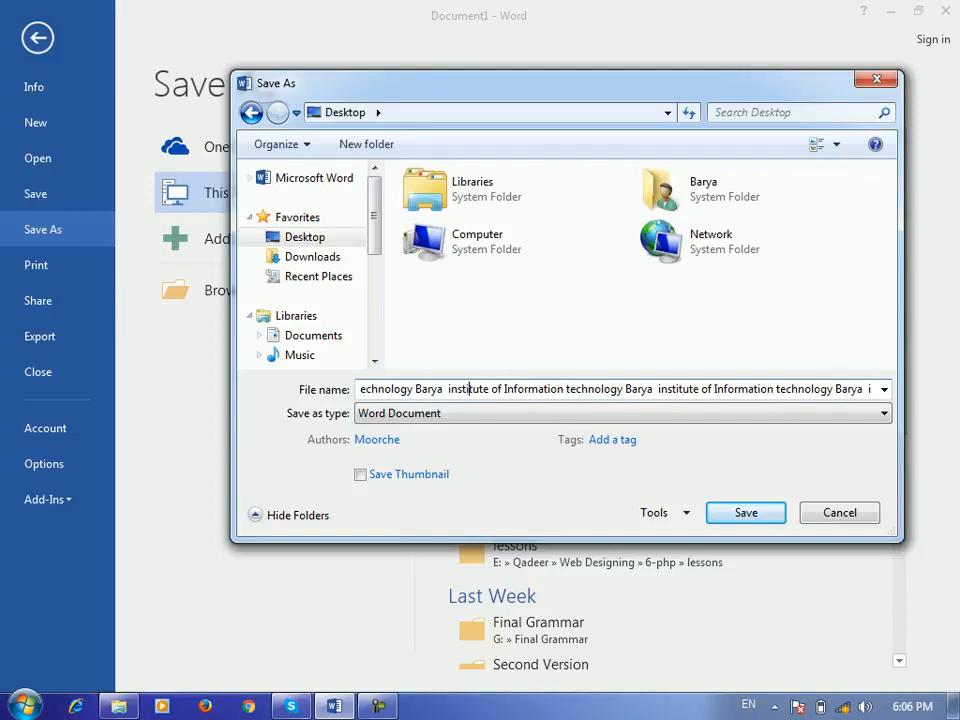
key(Home)
key(shift+End)
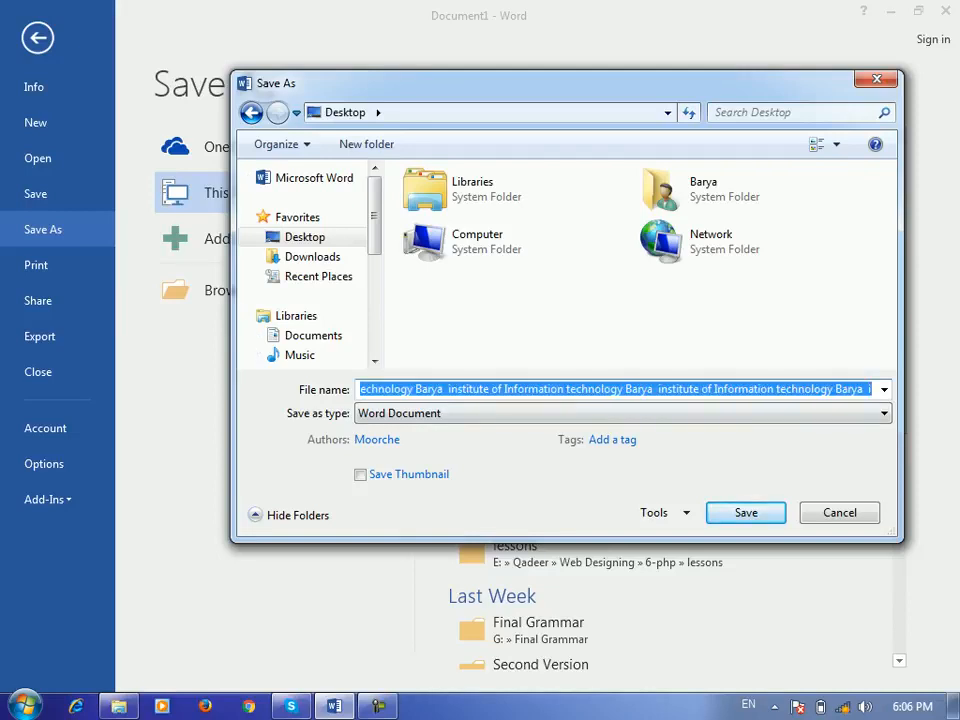
text(Barya)
key(BackSpace)
key(BackSpace)
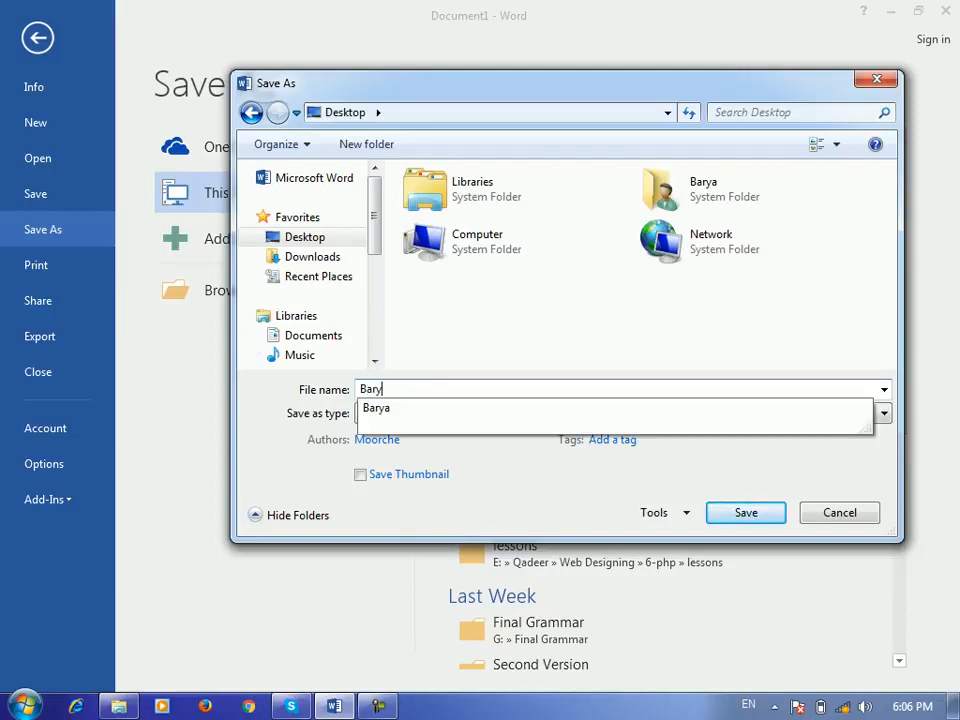
text(ya 1)
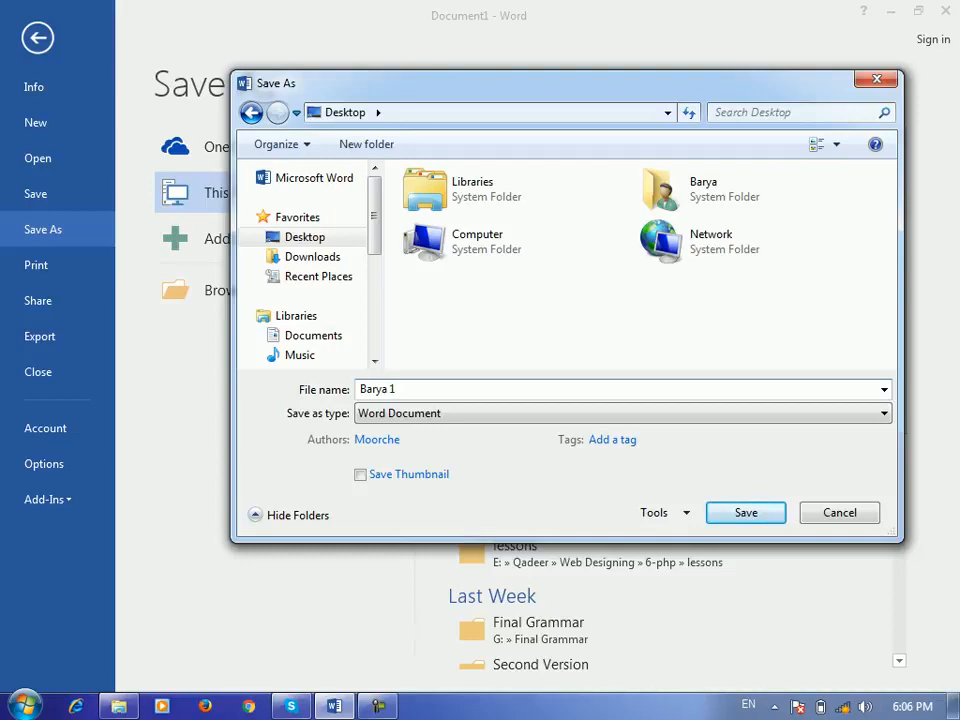
key(Return)
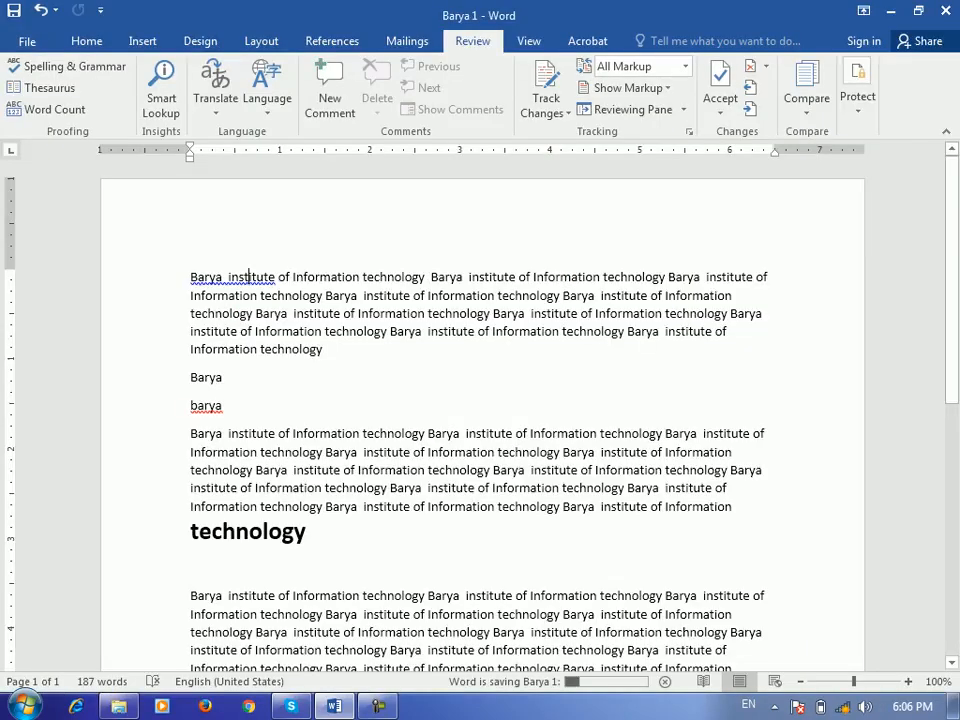
Add a new paragraph after a blank line at the document's end, repeating "Barya institute of Information technology" six times.
key(ctrl+End)
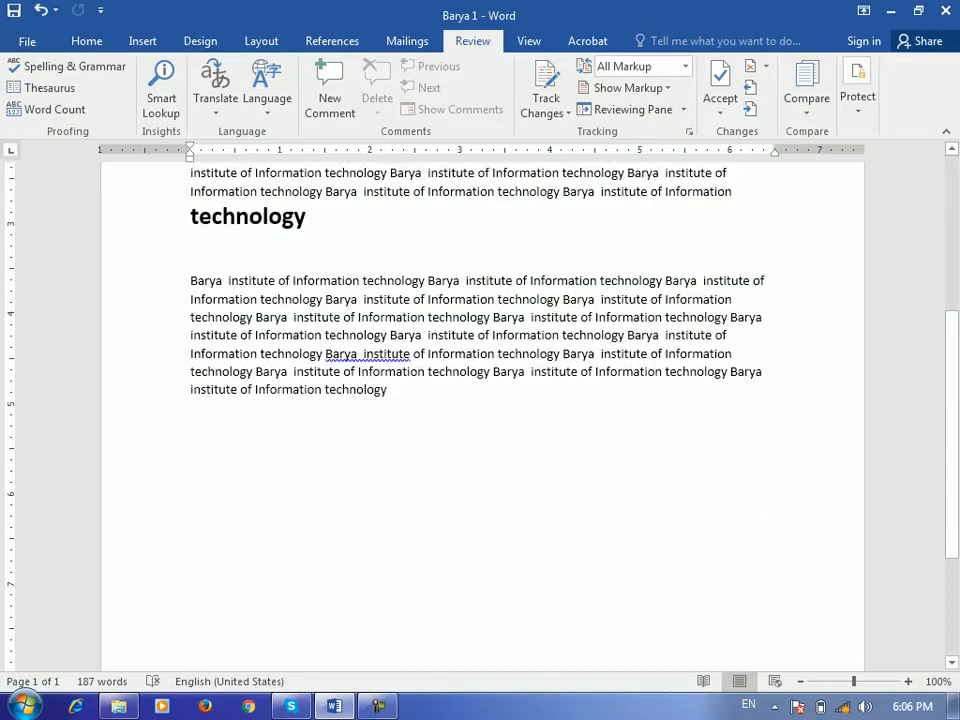
key(Return)
key(Return)
text(Barya  institute of Information technology)
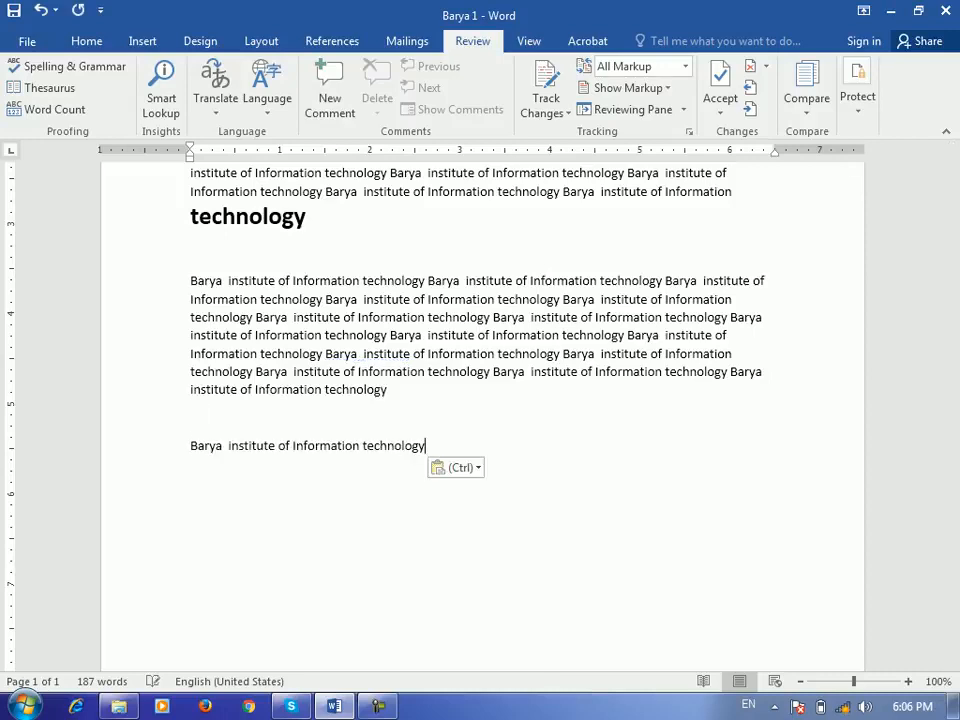
key(ctrl+v)
key(ctrl+v)
key(ctrl+v)
key(ctrl+v)
key(ctrl+v)
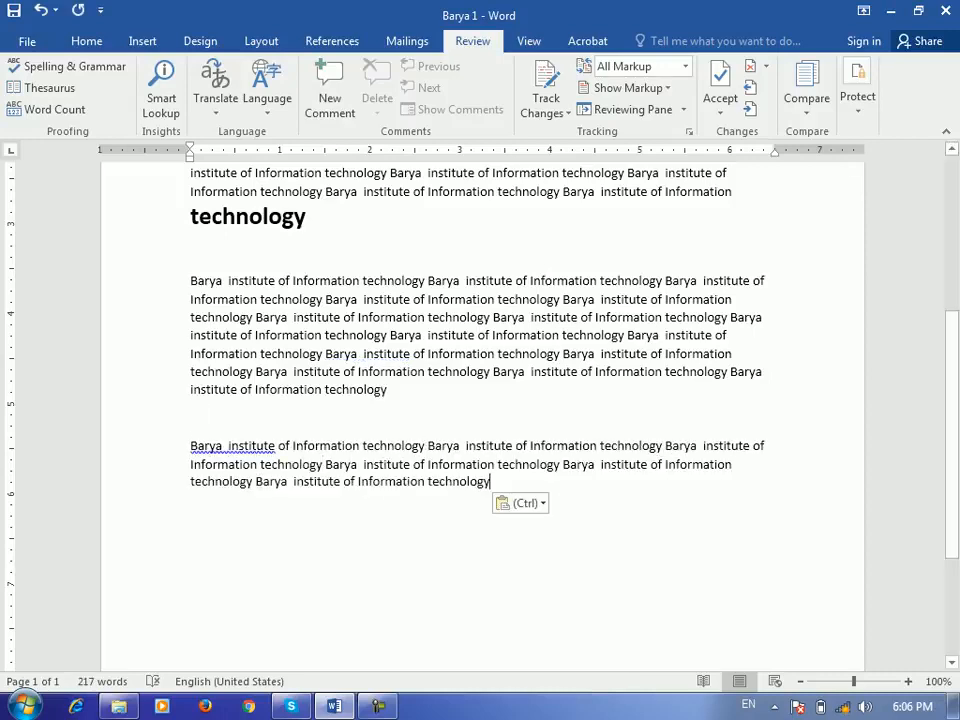
Set the new last paragraph's font color to the theme blue Accent 5 and delete the large bold word "technology".
drag(491, 482, 212, 447)
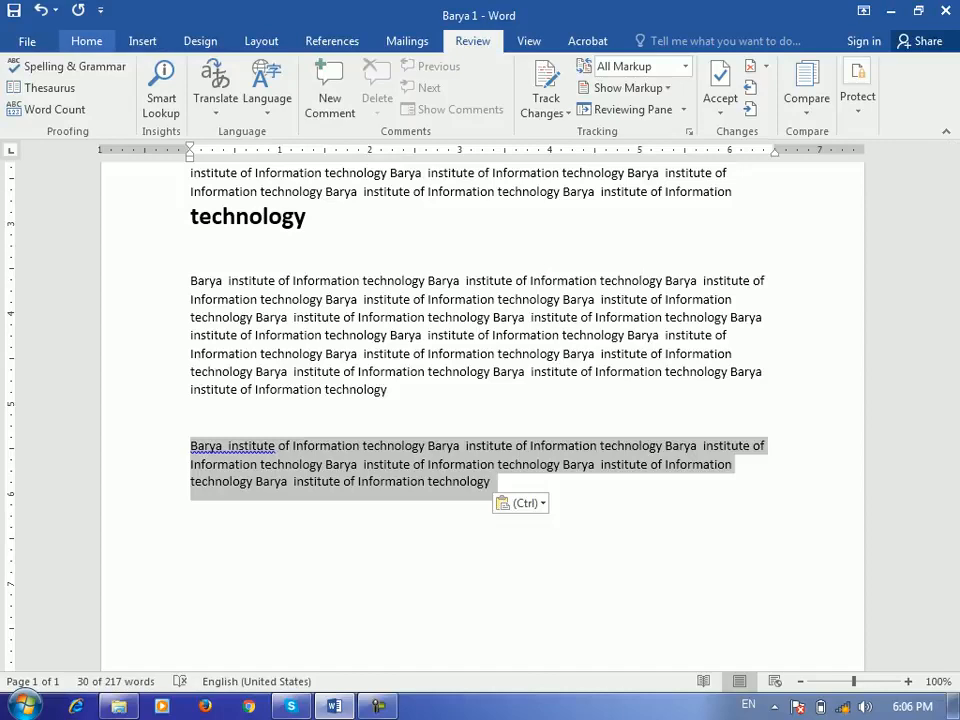
click(86, 41)
click(304, 102)
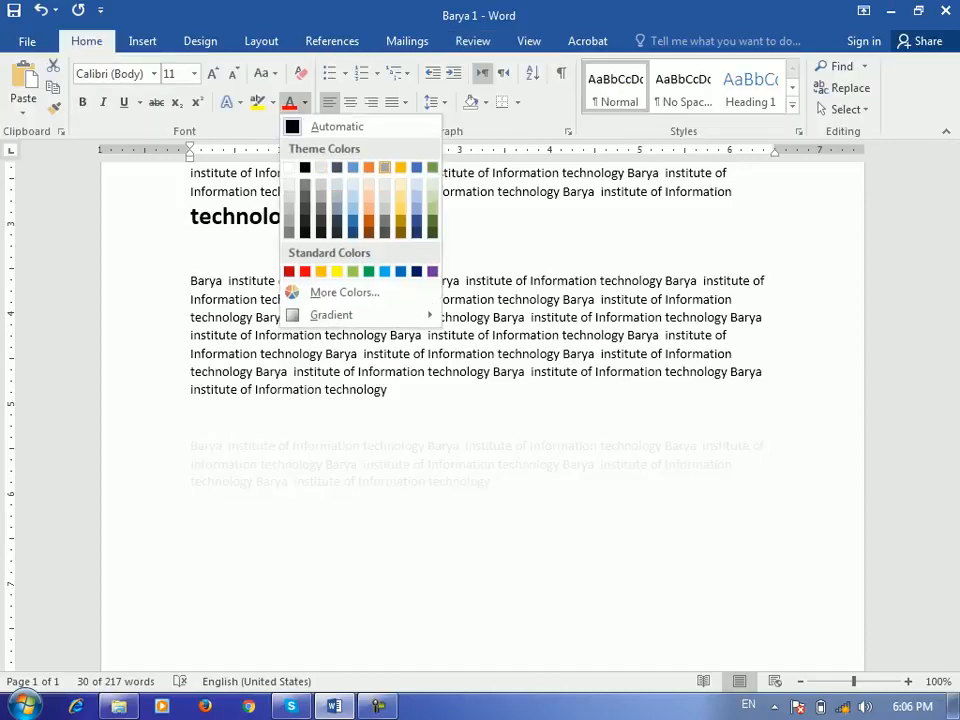
click(416, 167)
double_click(300, 217)
key(Delete)
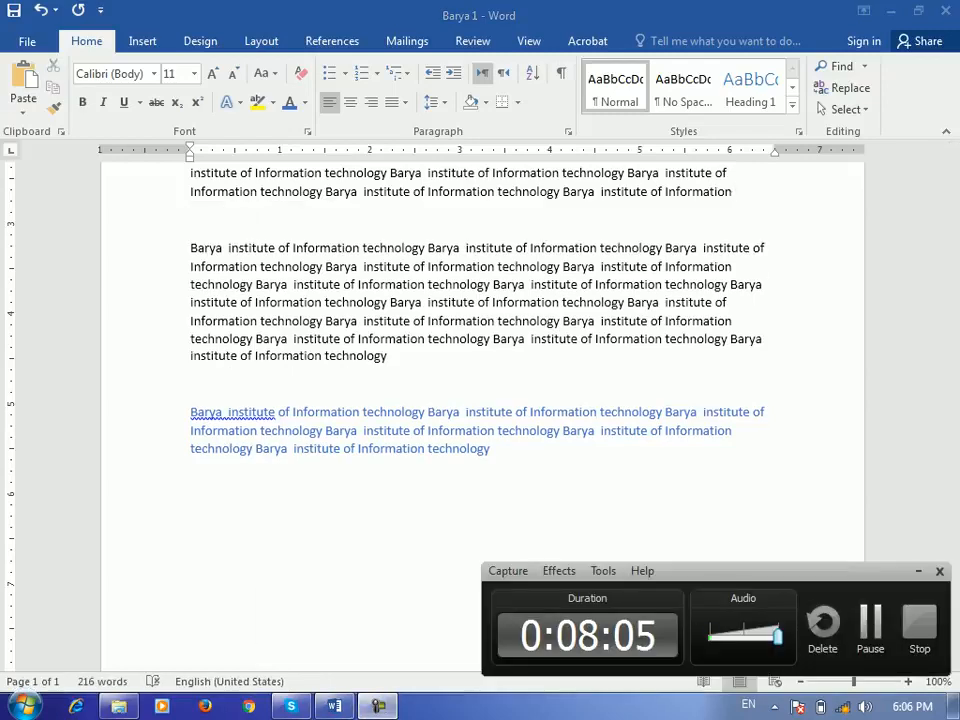
Save the edited version as a separate document named "Barya 2" on the Desktop.
key(alt+f)
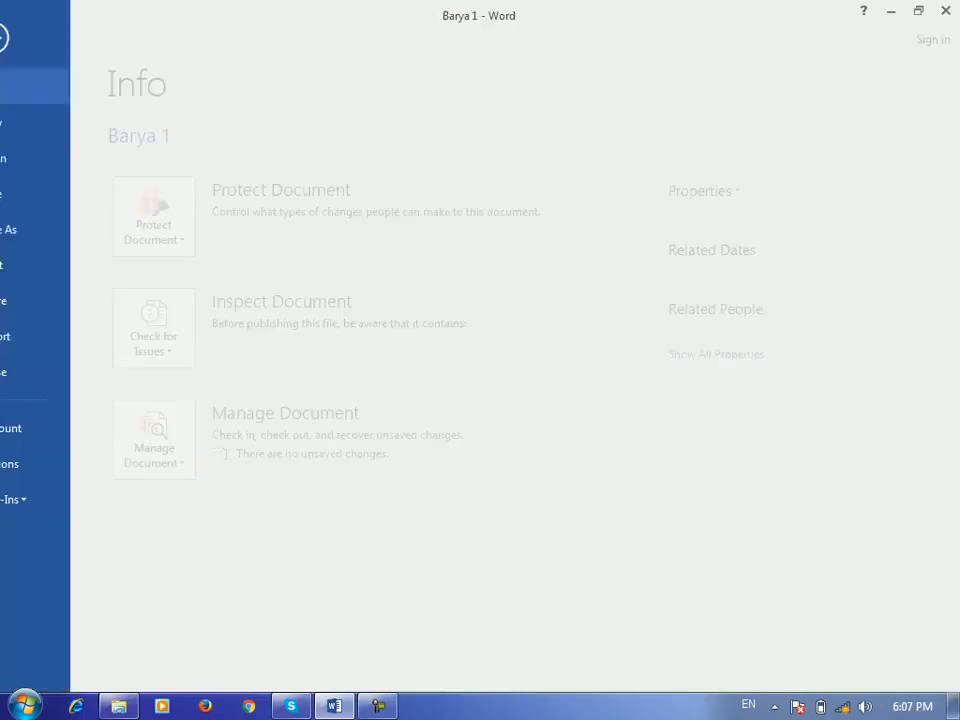
key(a)
click(227, 290)
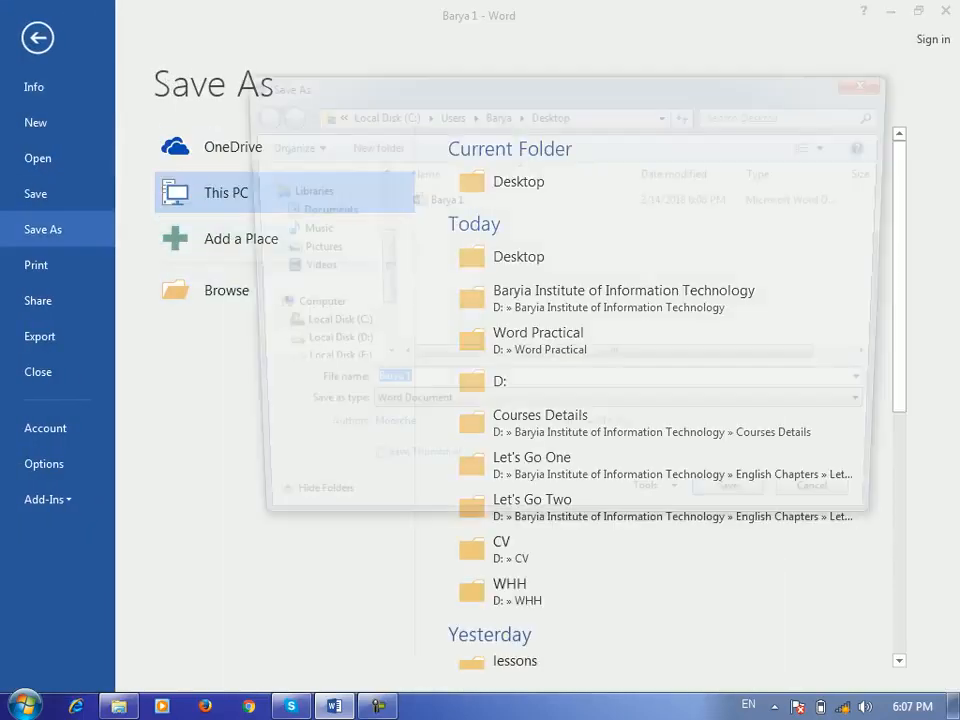
key(End)
key(BackSpace)
text(2)
key(Return)
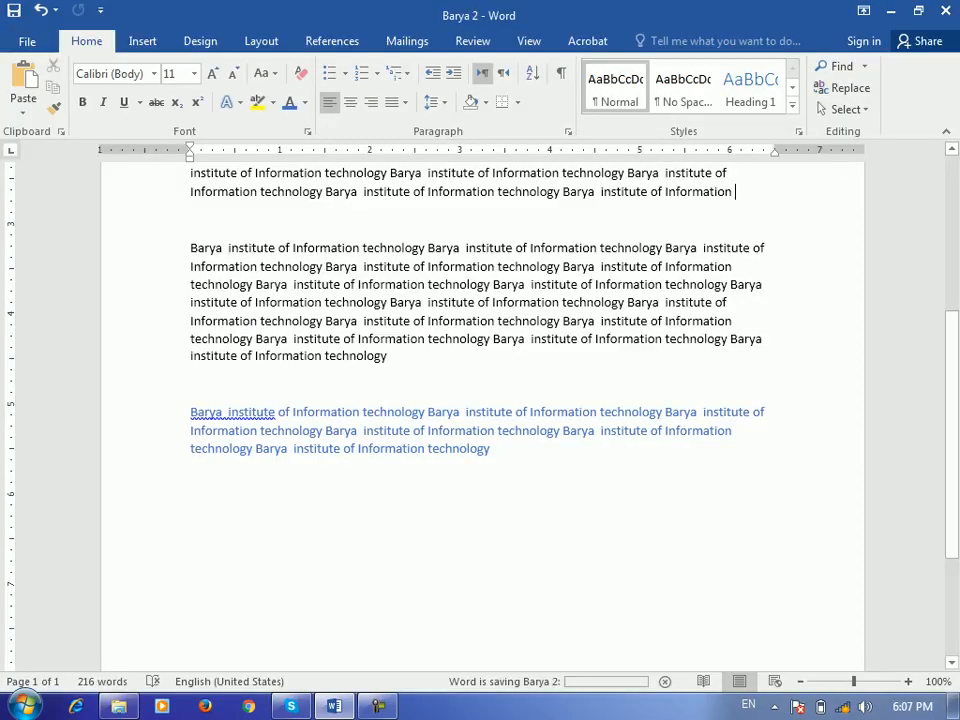
Reopen "Barya 1" from the recent documents and close the "Barya 2" window.
scroll(480, 420, down, 3)
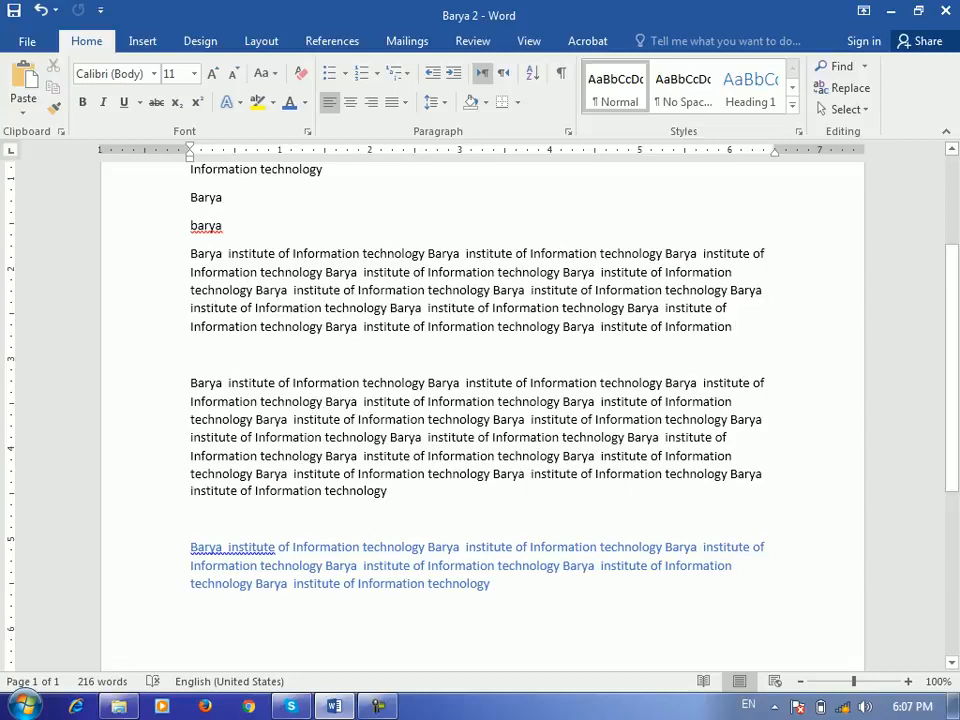
scroll(480, 400, up, 3)
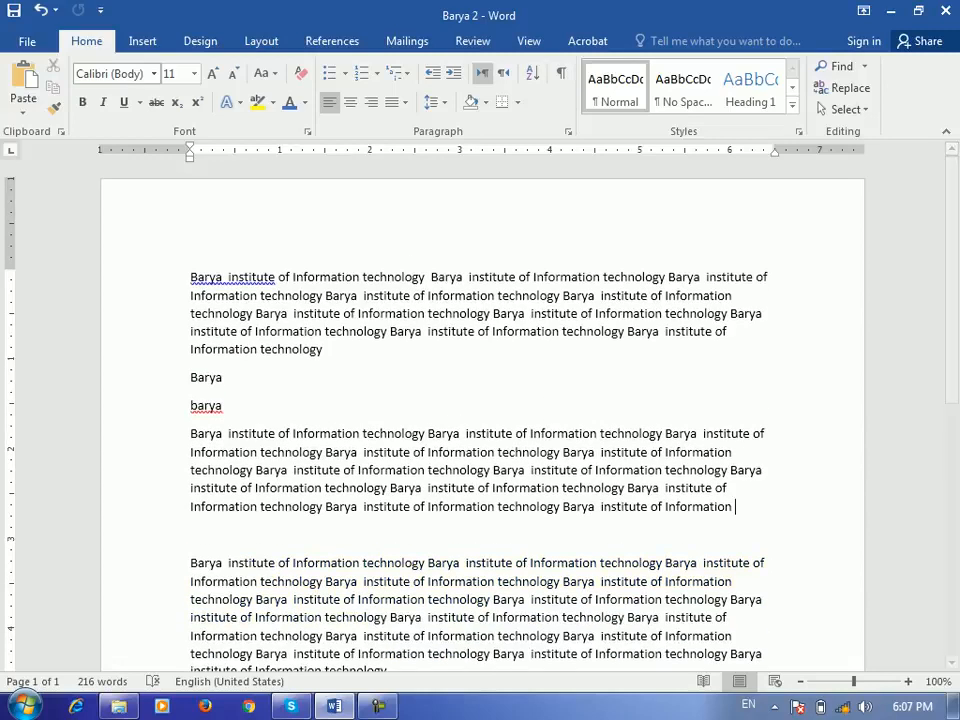
click(27, 41)
click(38, 158)
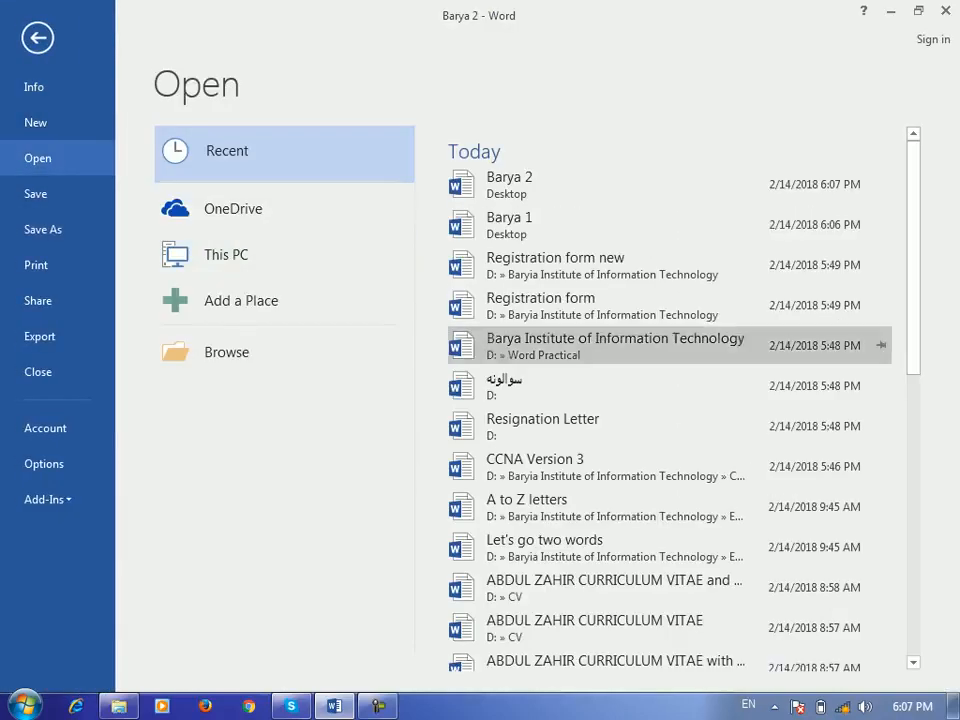
click(520, 222)
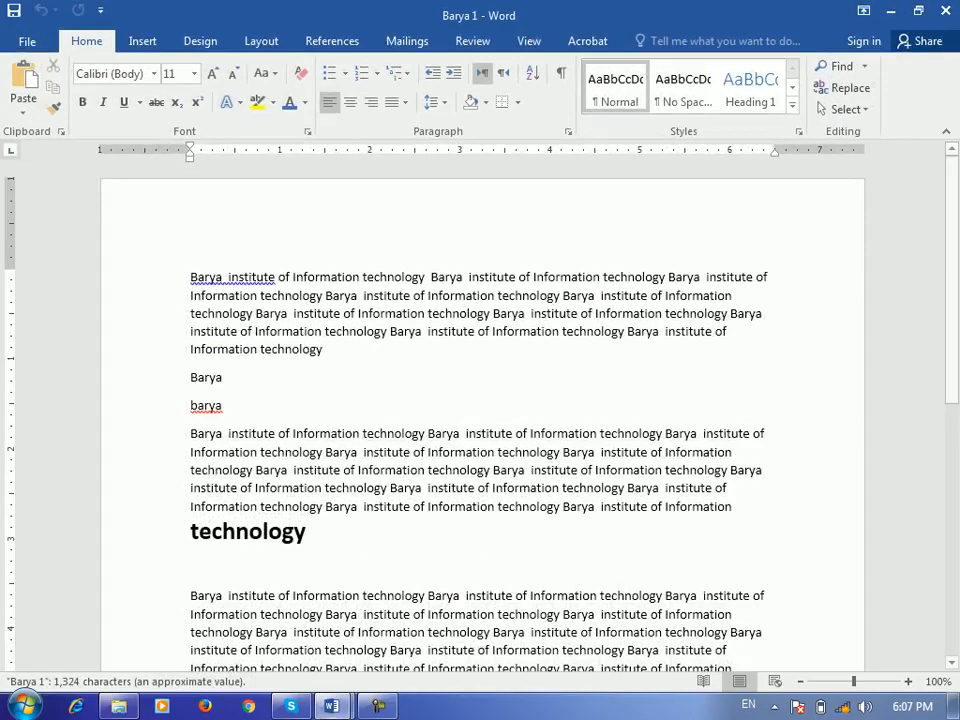
mouse_move(332, 706)
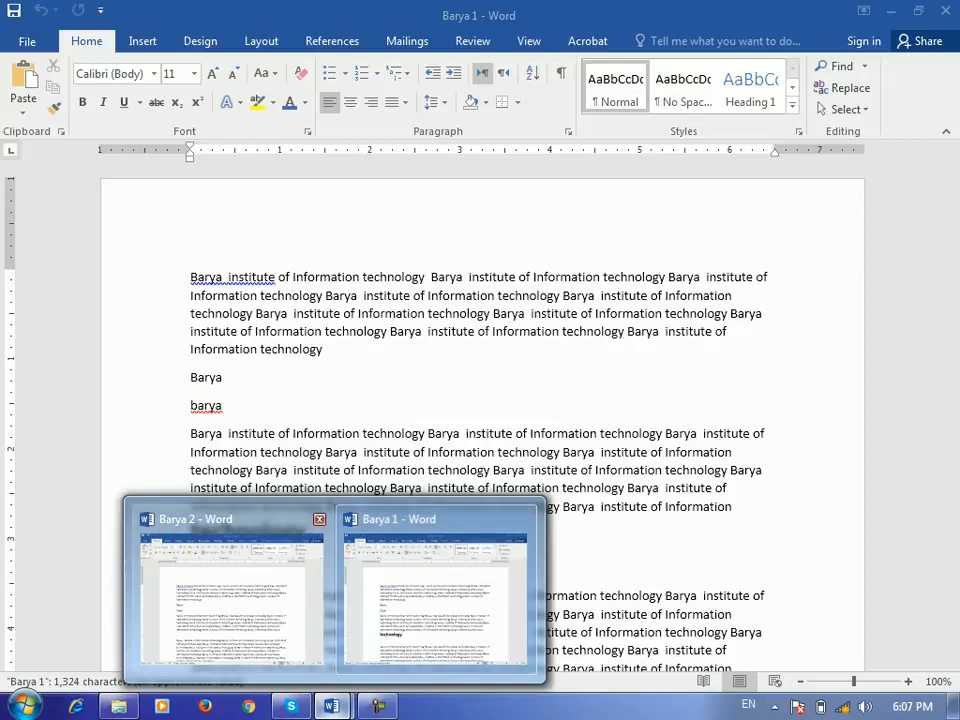
click(321, 519)
Start a comparison of two document versions and choose "Barya 1" from the Desktop as the original document.
scroll(482, 420, down, 8)
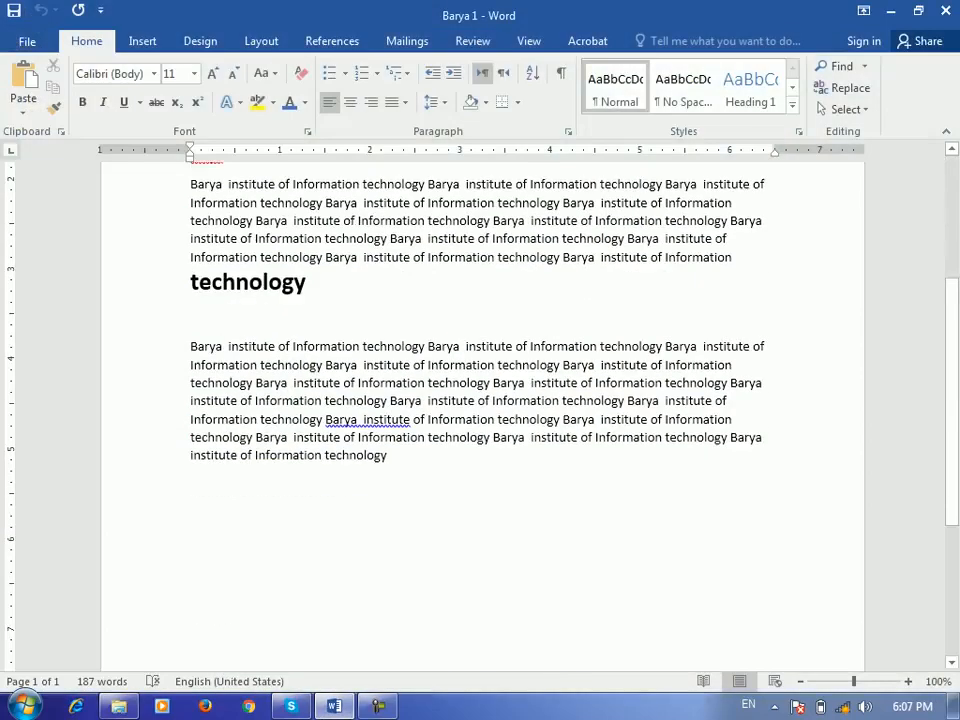
scroll(482, 420, up, 7)
scroll(482, 420, up, 1)
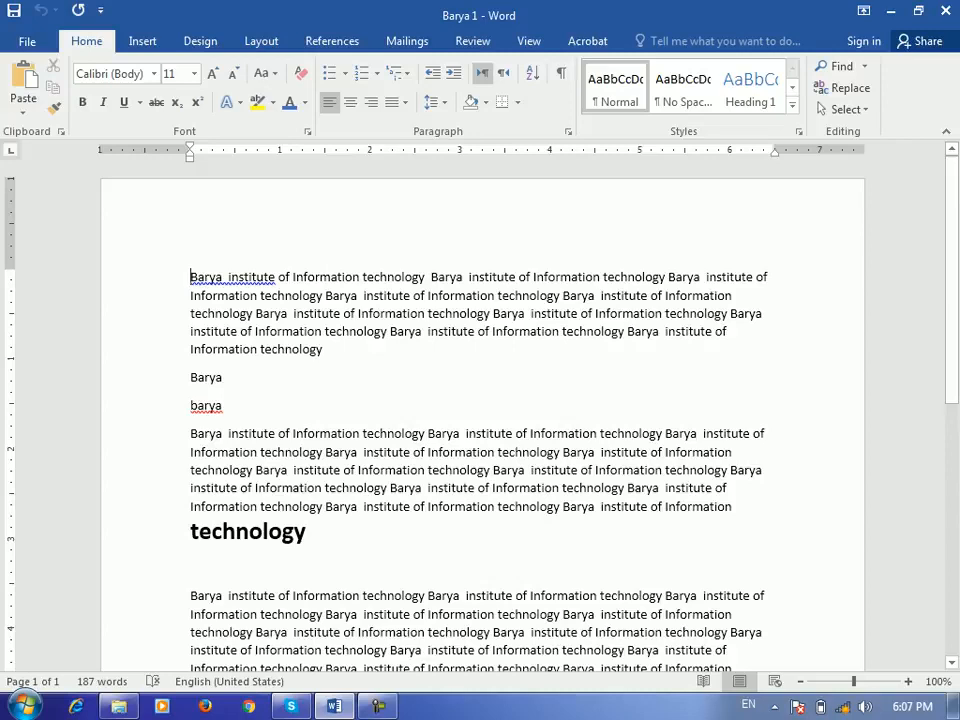
click(473, 41)
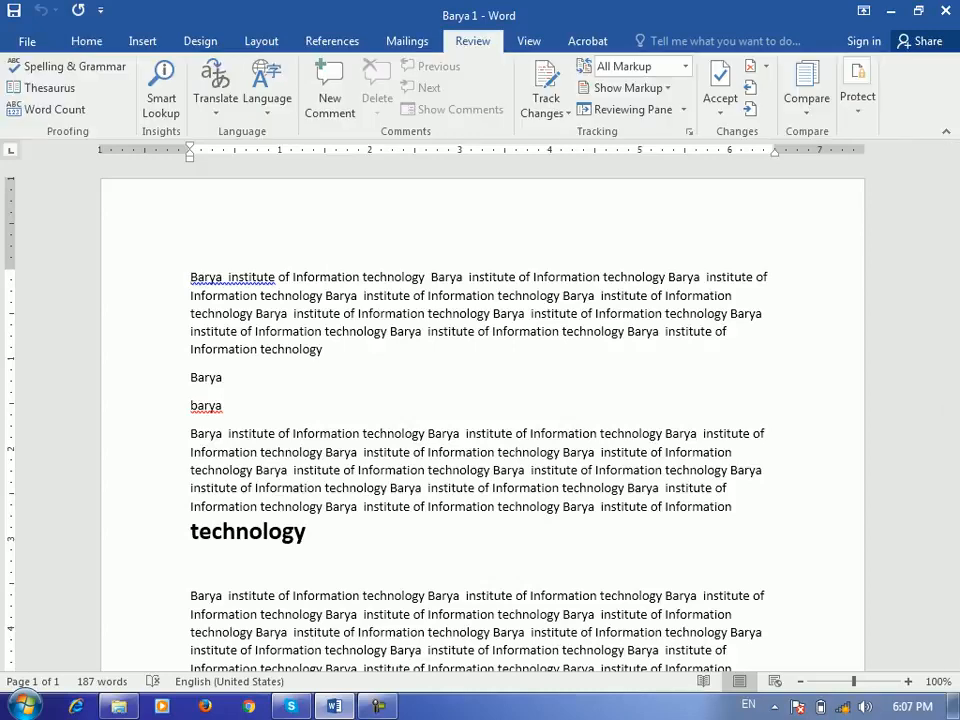
click(807, 98)
click(795, 133)
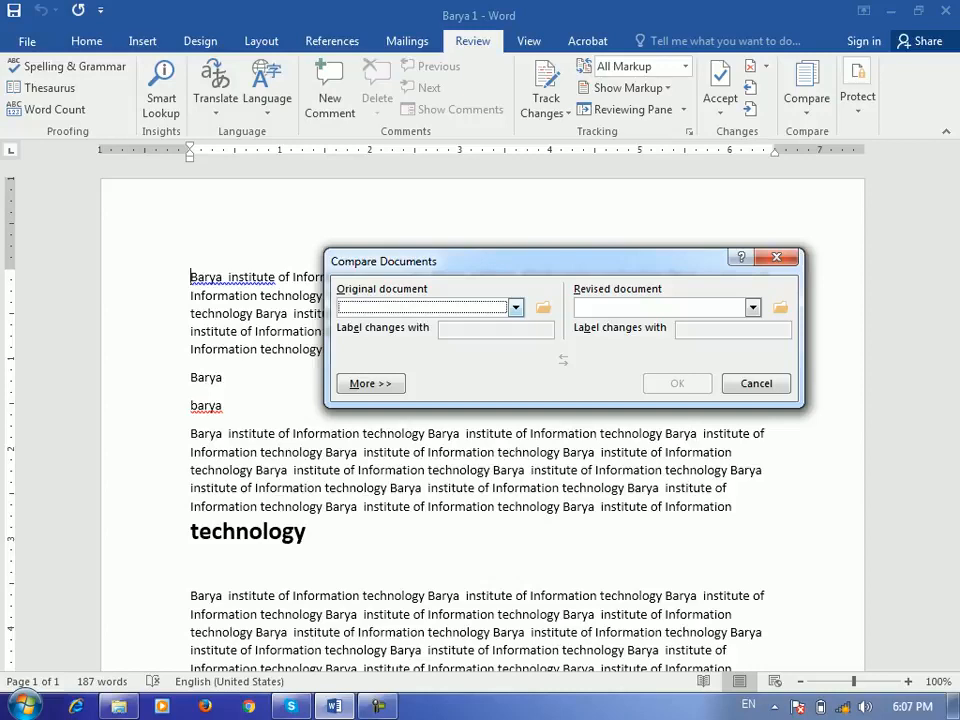
click(516, 307)
mouse_move(516, 340)
mouse_down()
mouse_move(516, 368)
mouse_move(516, 341)
mouse_up()
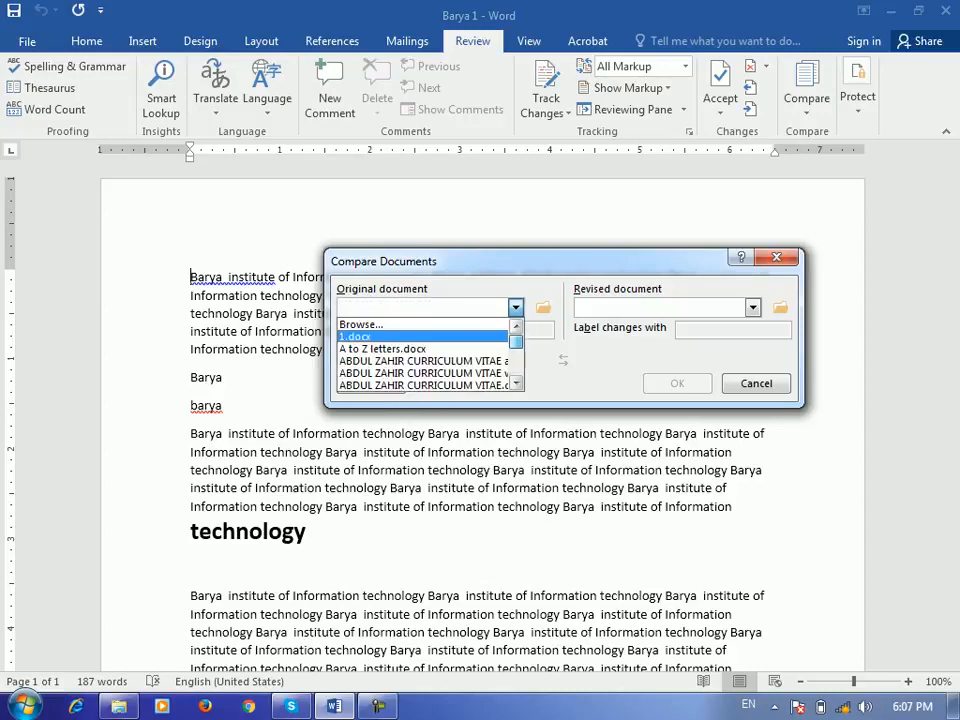
click(361, 324)
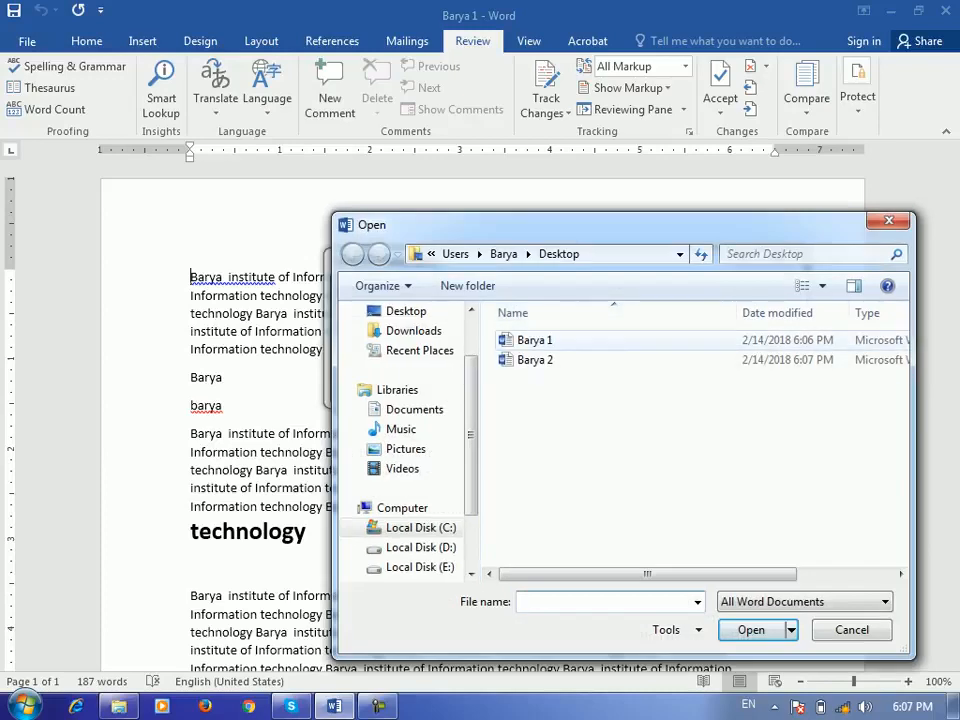
double_click(535, 340)
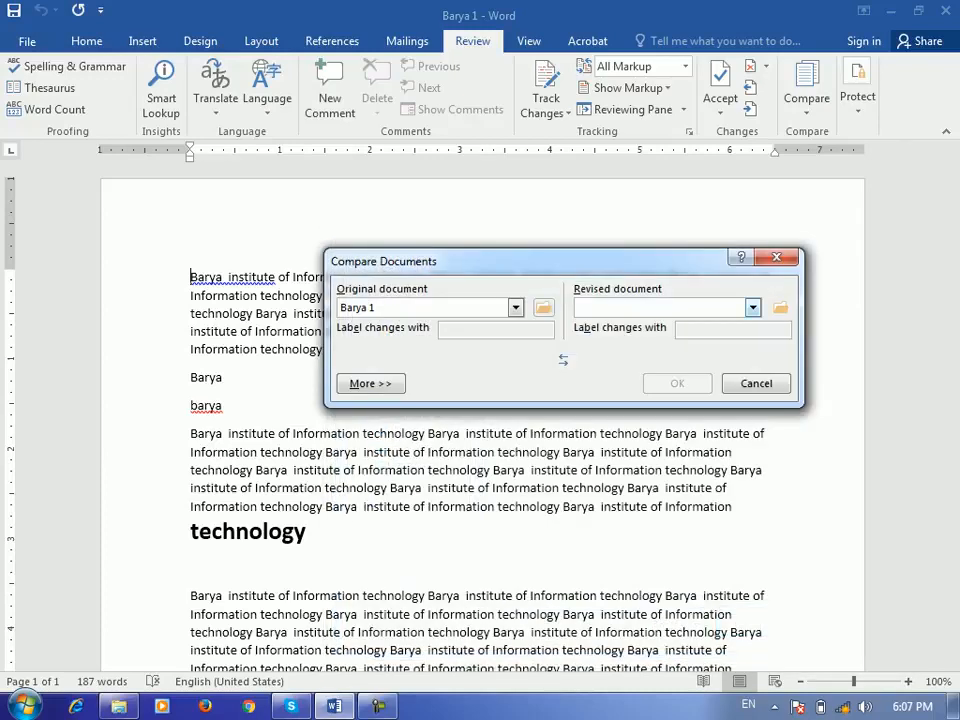
Choose "Barya 2" from the Desktop as the revised document and run the comparison to view the marked differences.
click(752, 307)
click(752, 307)
click(780, 307)
click(535, 360)
double_click(535, 360)
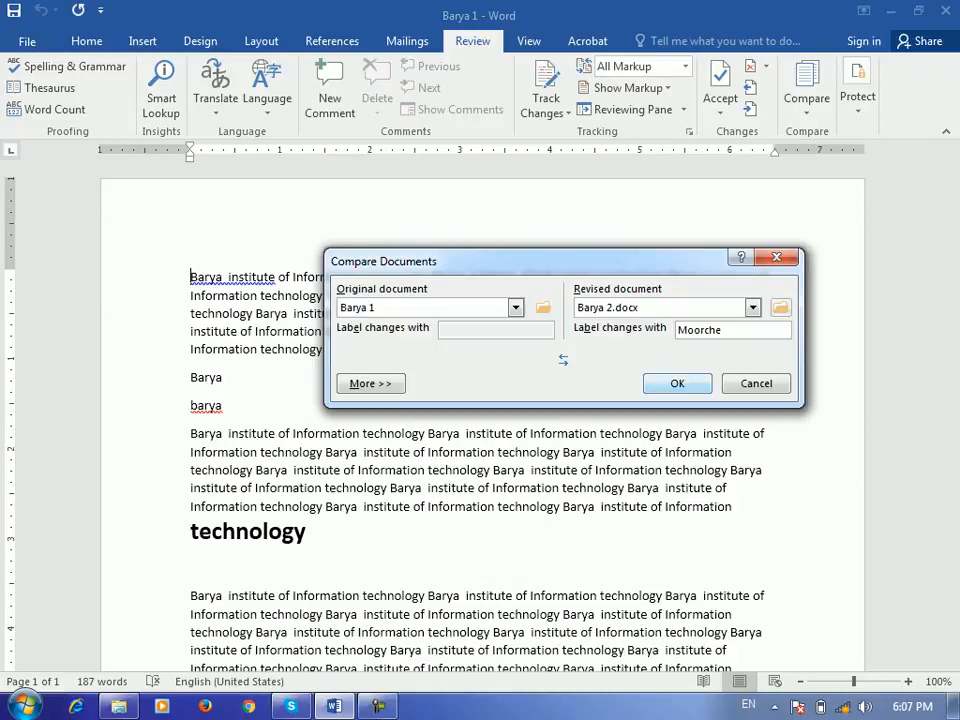
key(Return)
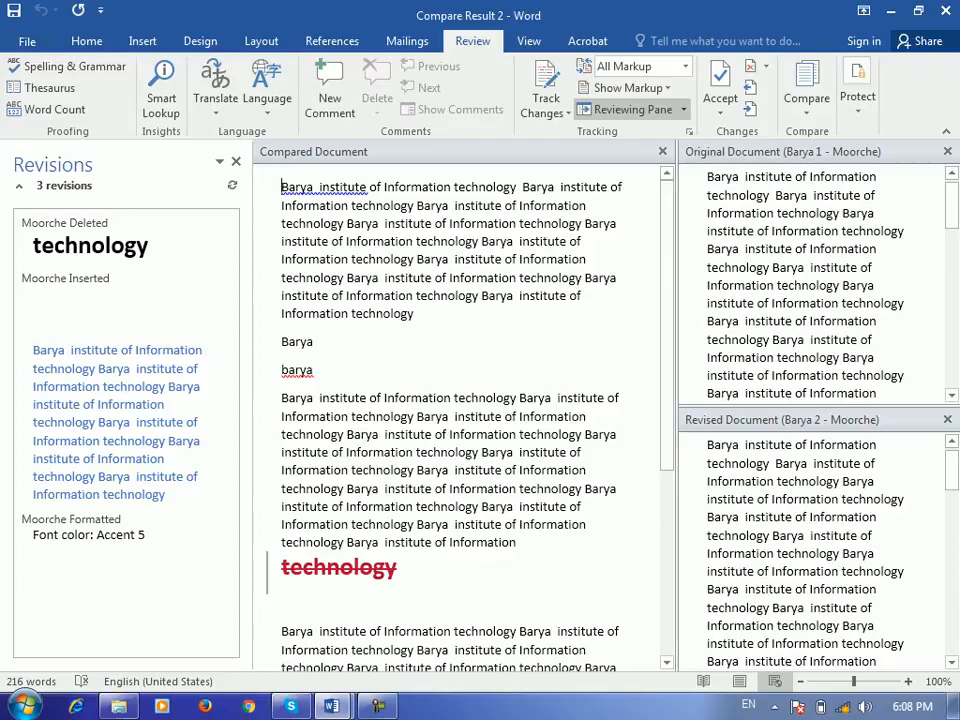
scroll(460, 415, down, 6)
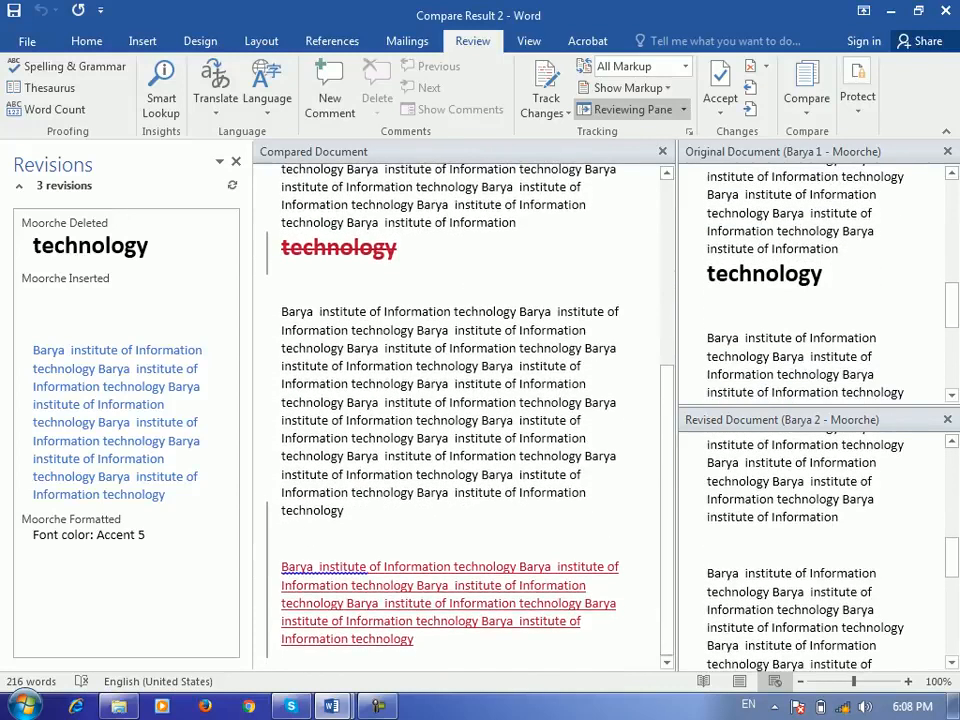
Review the marked differences in the compared document, and reject all of its changes.
scroll(460, 415, up, 5)
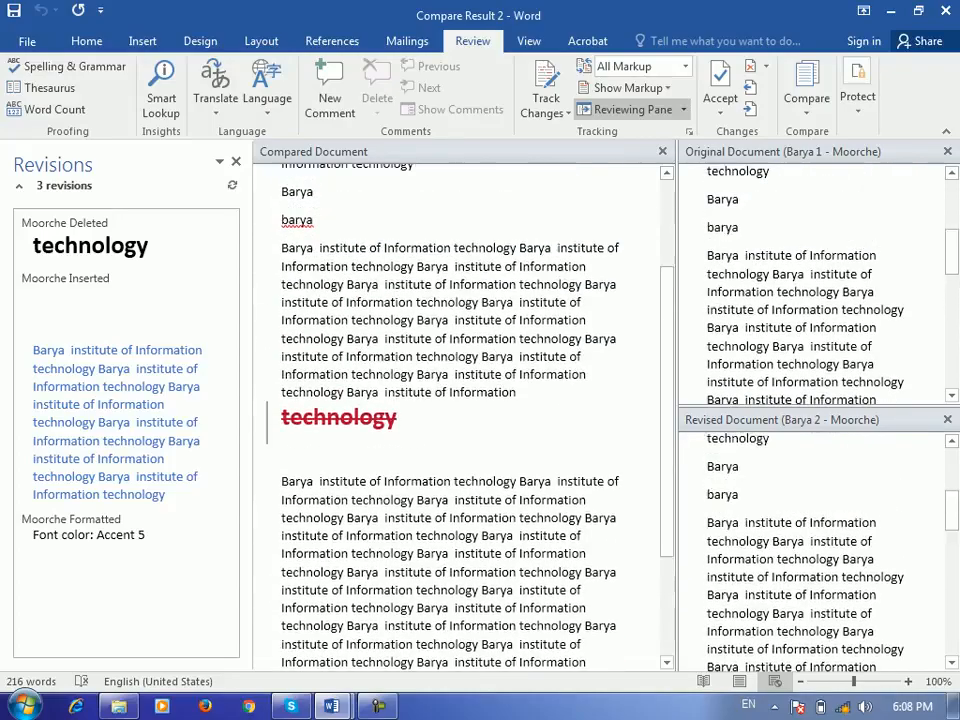
scroll(460, 415, down, 5)
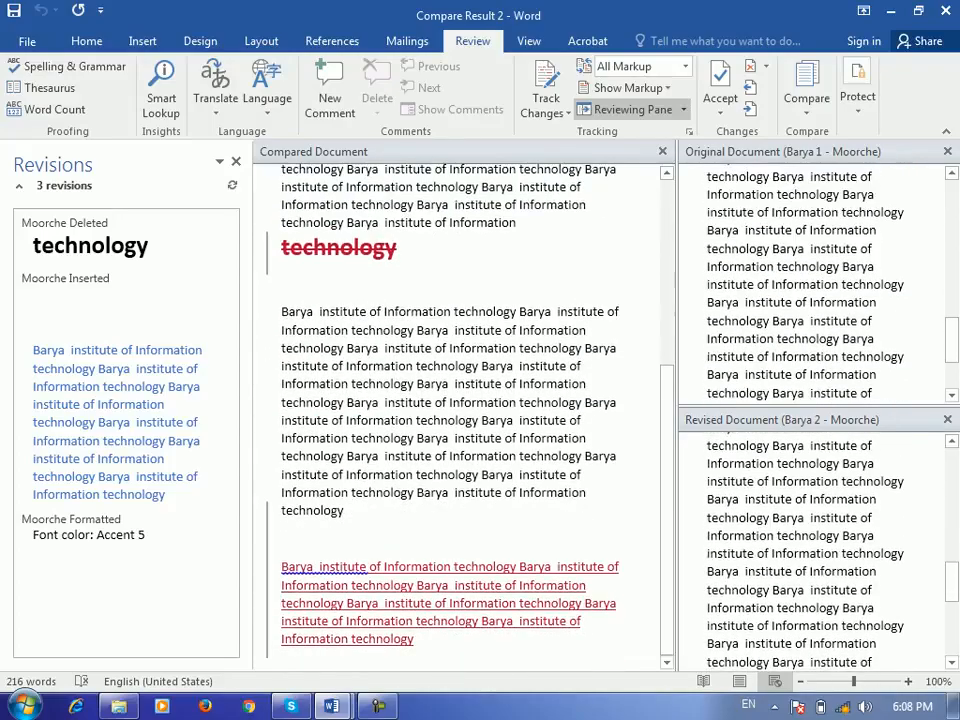
key(ctrl+Home)
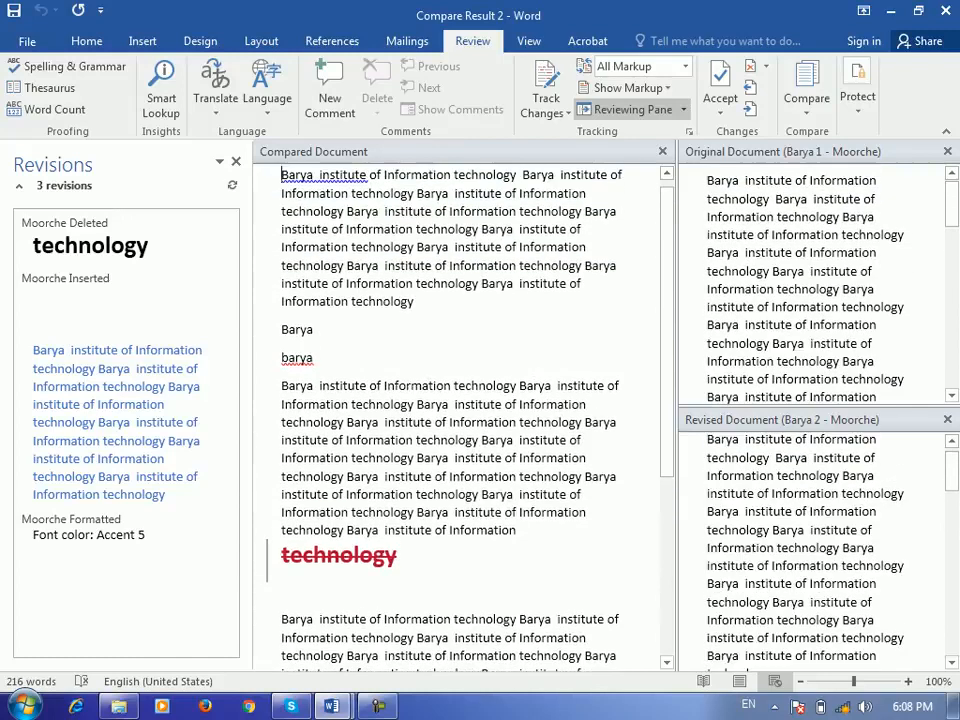
click(315, 360)
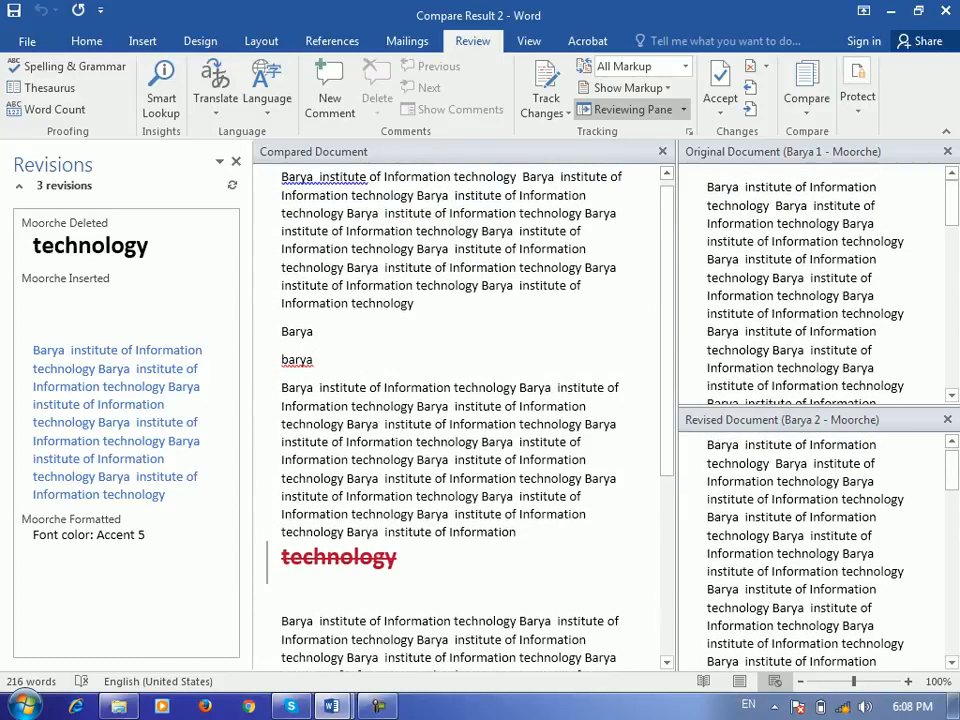
click(806, 98)
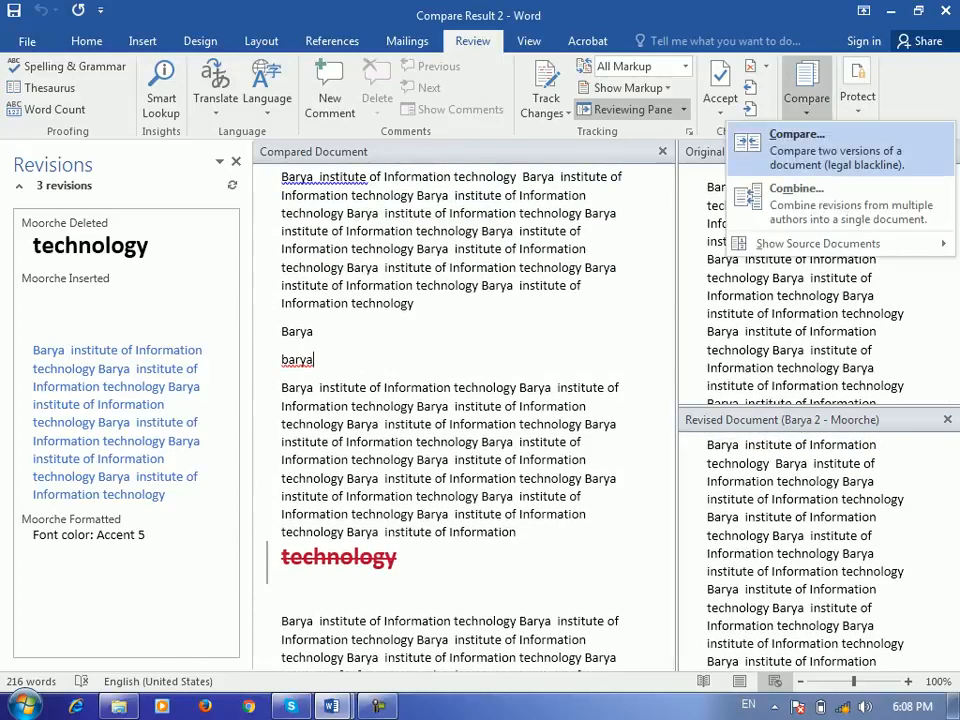
click(840, 150)
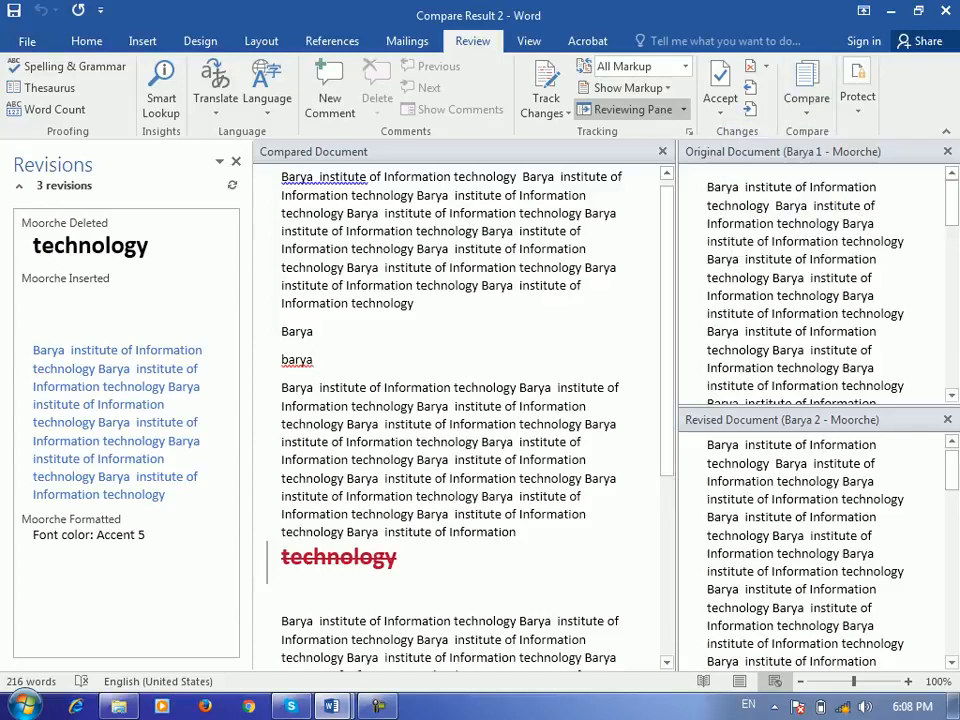
click(766, 66)
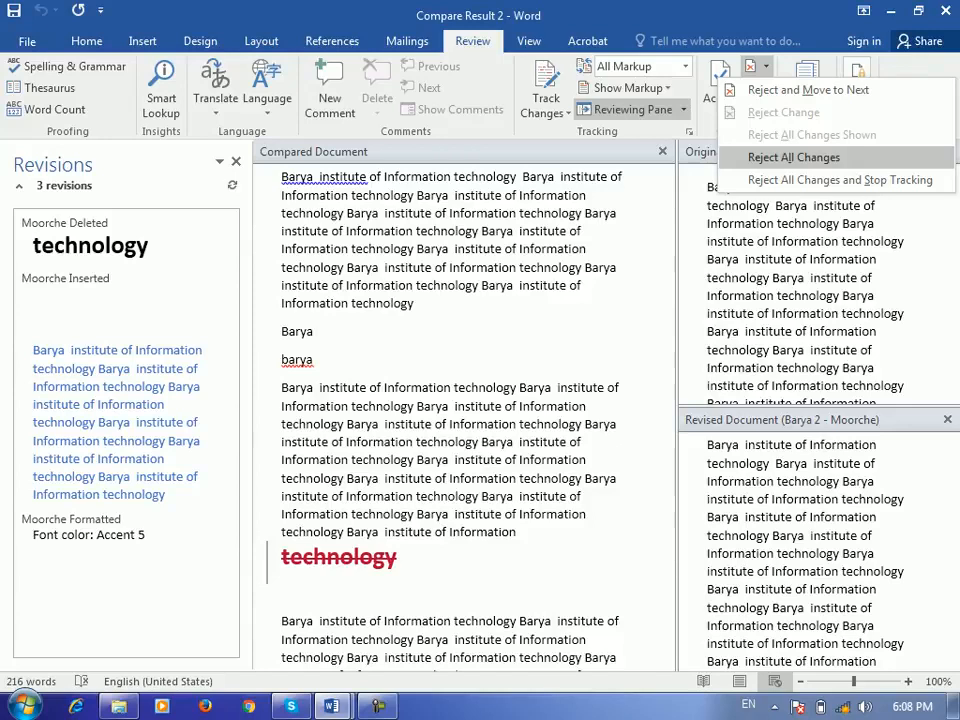
click(793, 157)
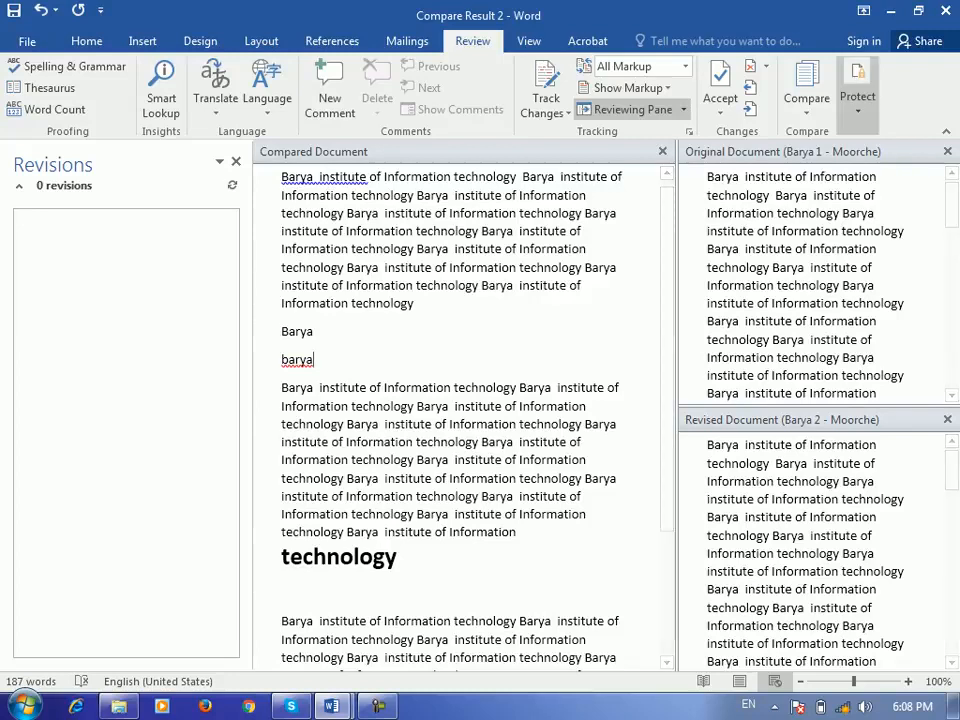
click(806, 95)
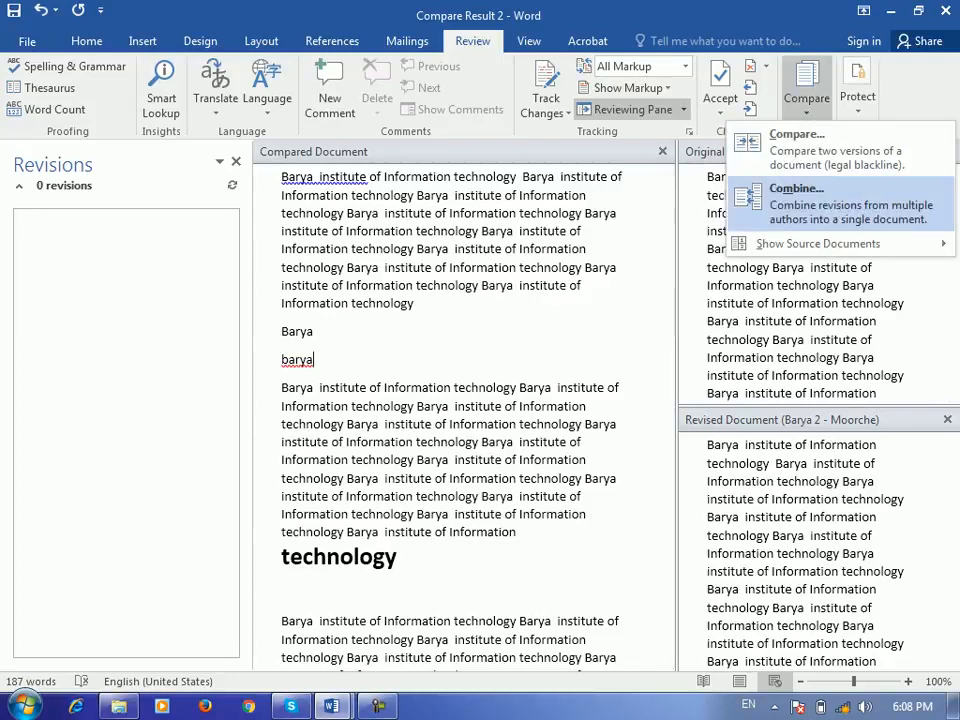
click(790, 320)
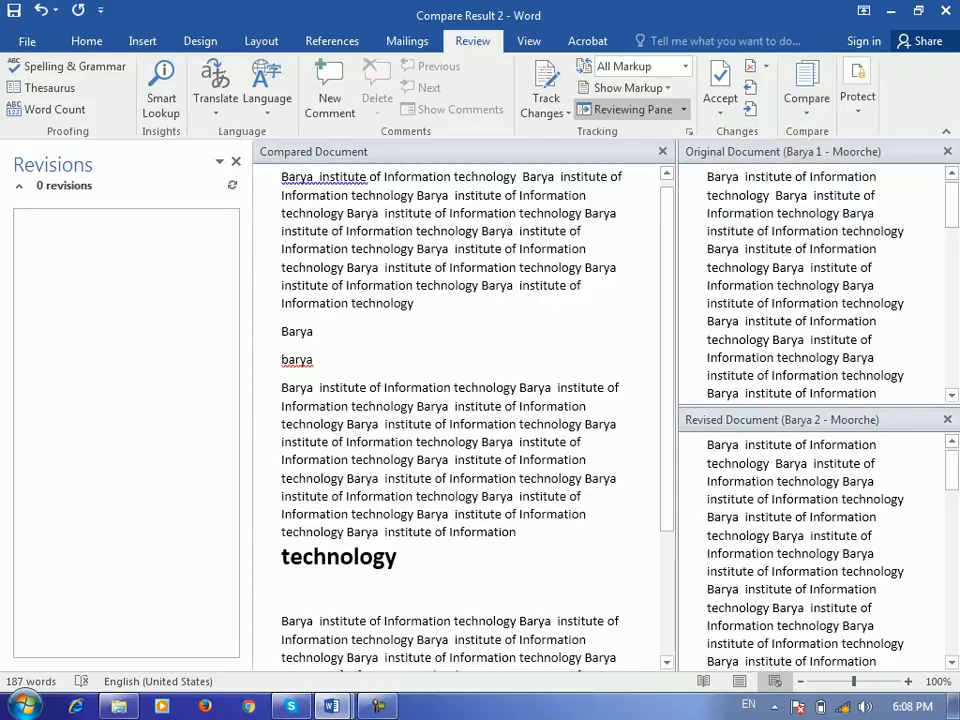
click(806, 95)
click(850, 310)
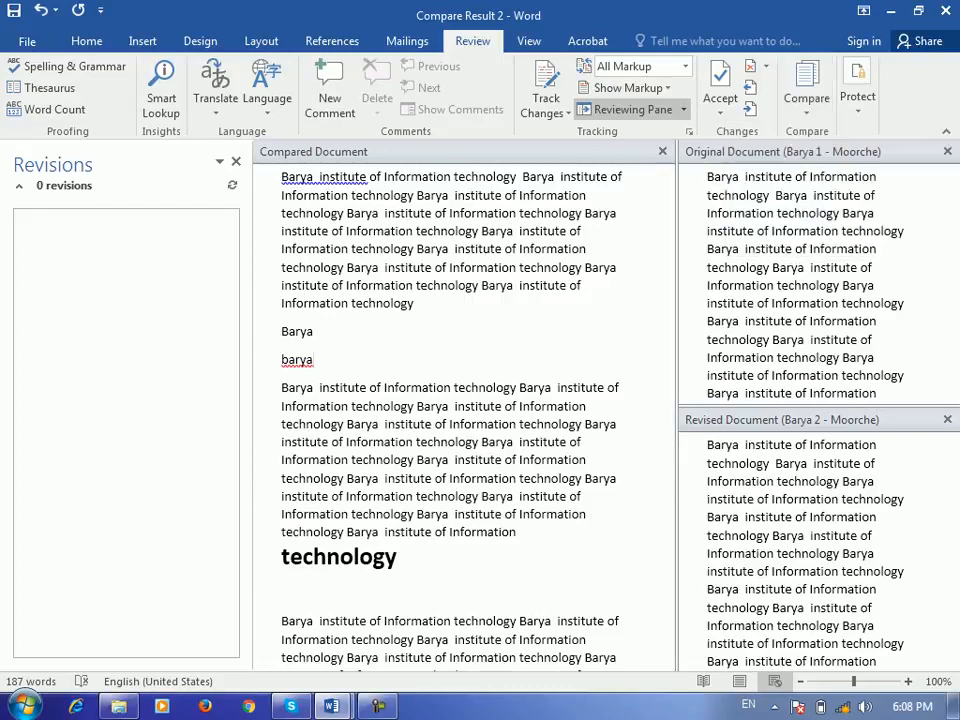
Close the original, revised and revisions panes, and close the comparison result without saving it.
click(947, 152)
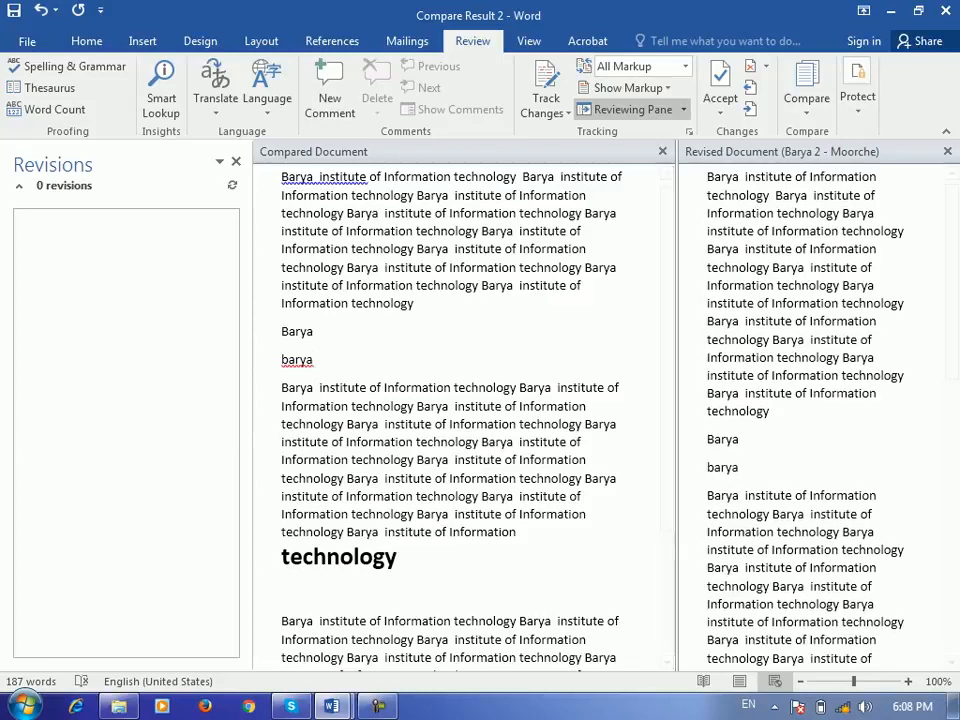
click(947, 152)
click(236, 161)
click(945, 11)
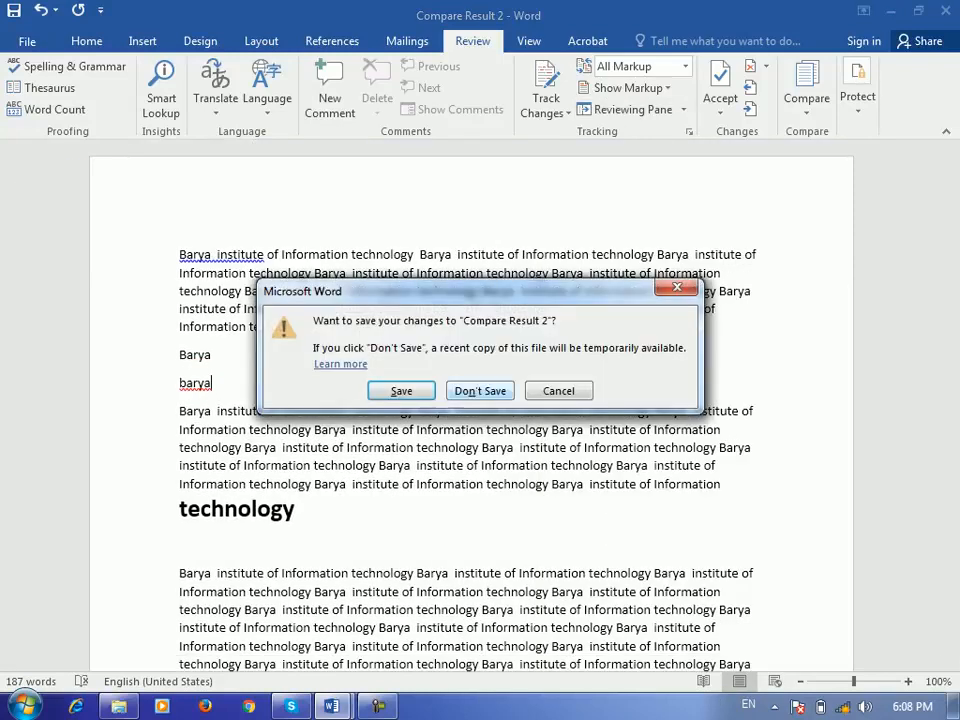
click(480, 388)
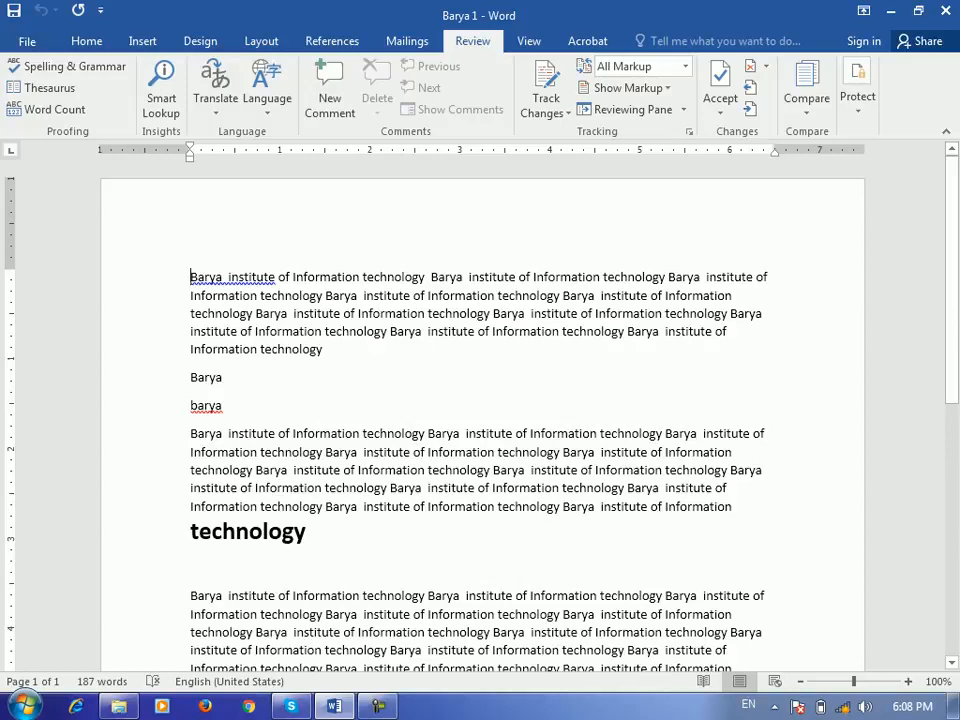
Add an empty paragraph below the last paragraph of "Barya 1".
scroll(480, 420, down, 8)
click(388, 256)
scroll(480, 420, up, 4)
key(Return)
scroll(480, 420, up, 4)
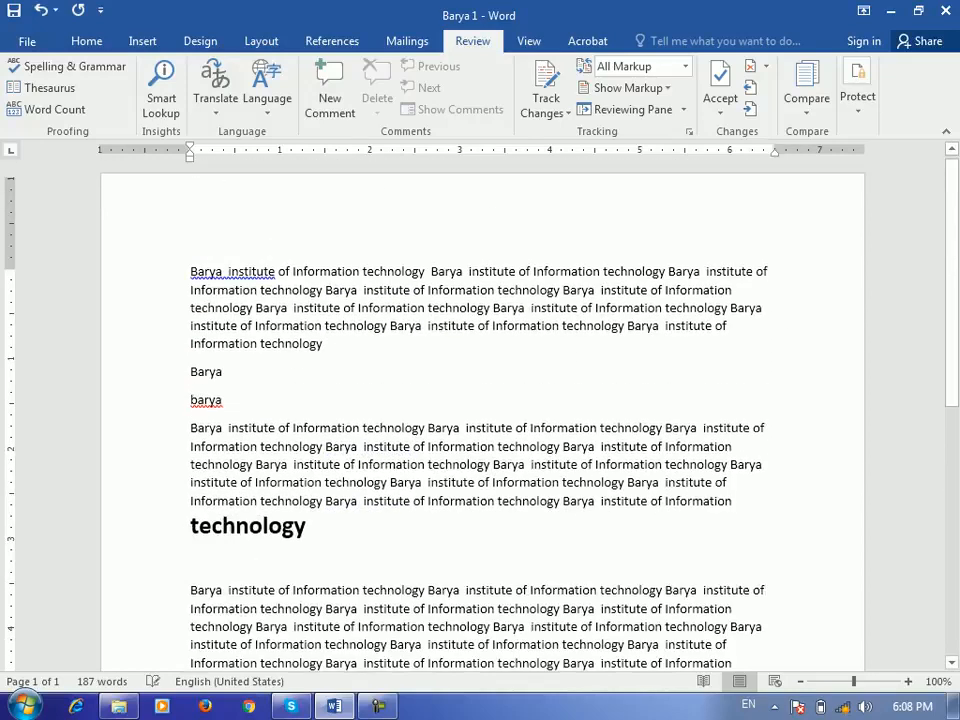
scroll(480, 420, down, 4)
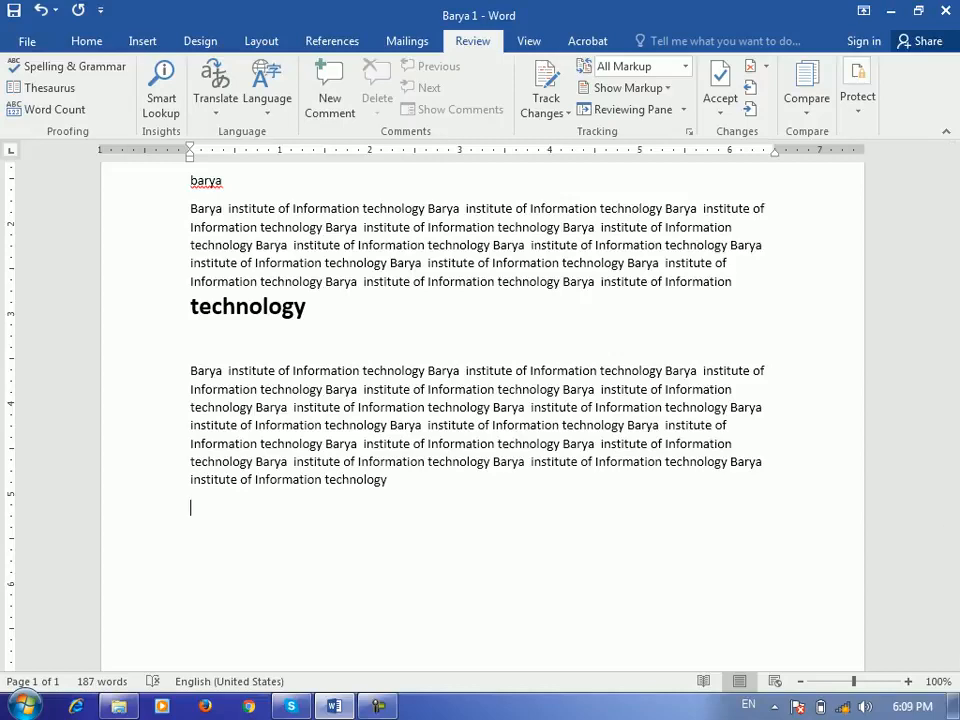
scroll(480, 90, up, 6)
click(336, 425)
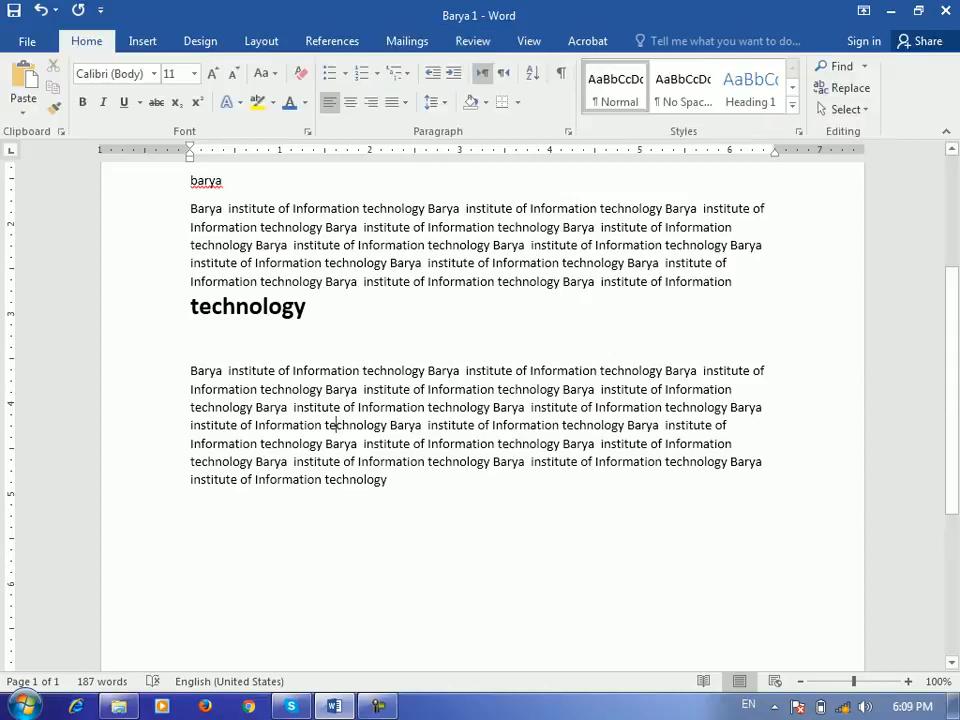
scroll(336, 425, up, 4)
scroll(480, 400, down, 7)
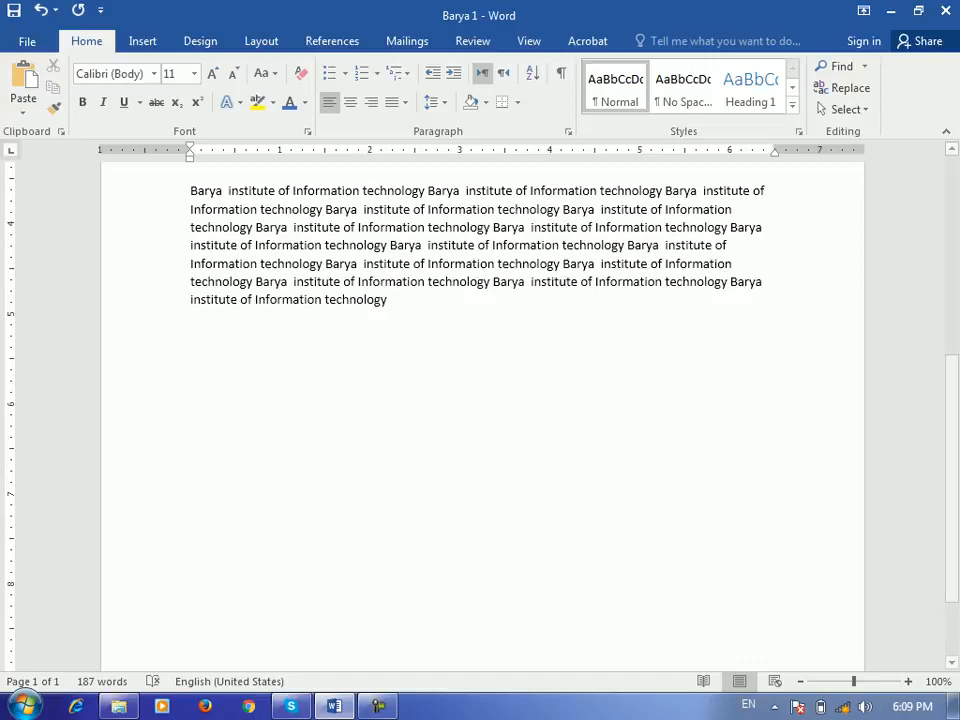
Start combining two documents and choose "Barya 1" from the Desktop as the original document.
click(472, 41)
click(806, 98)
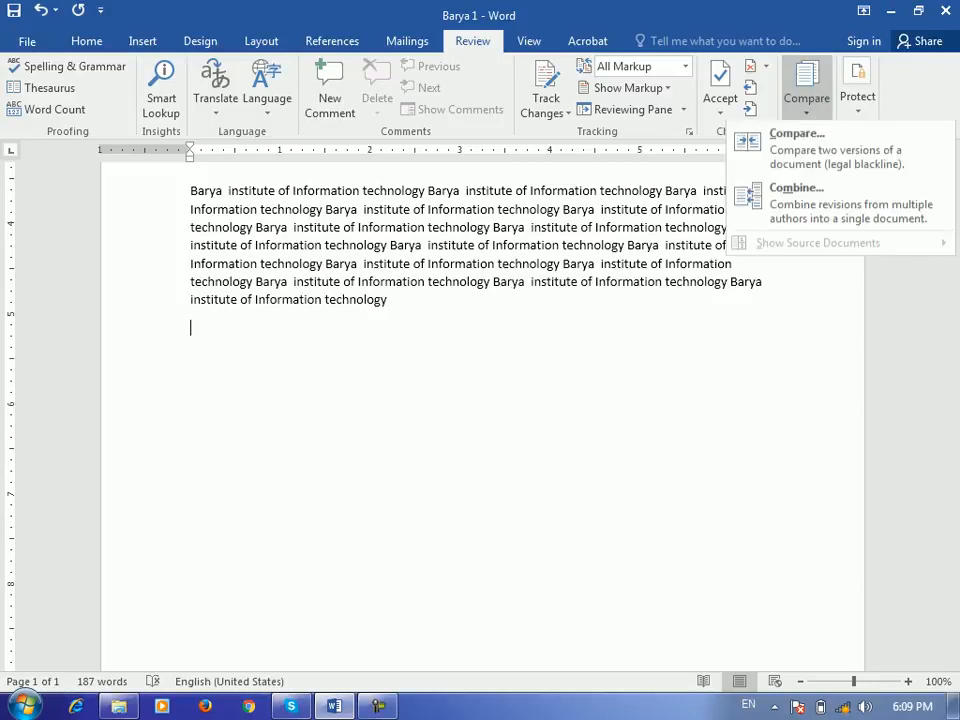
click(797, 248)
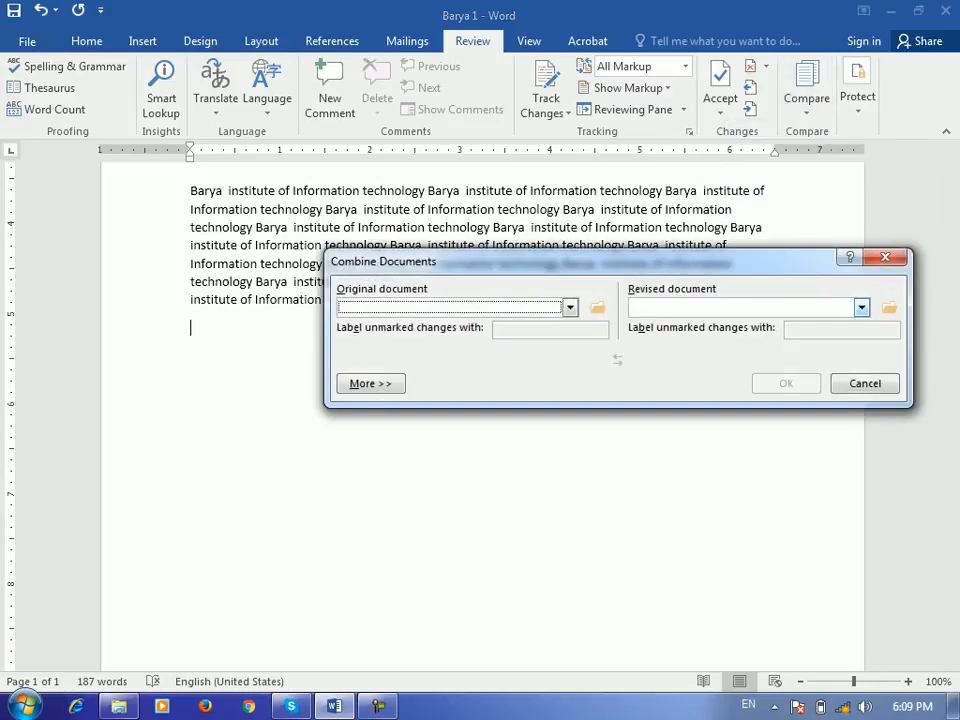
click(598, 308)
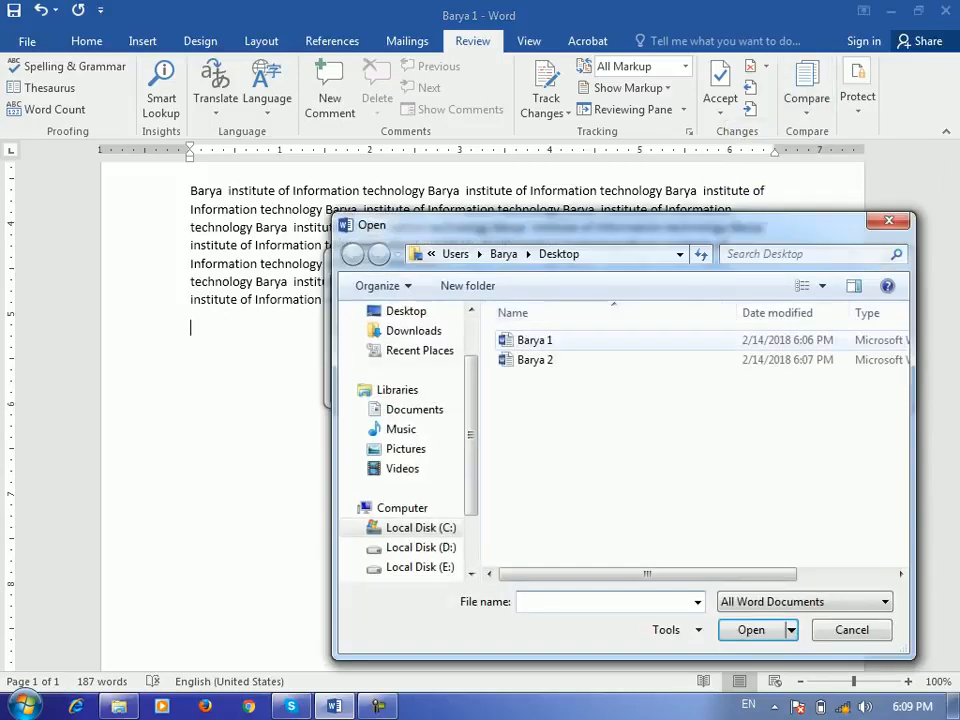
double_click(536, 341)
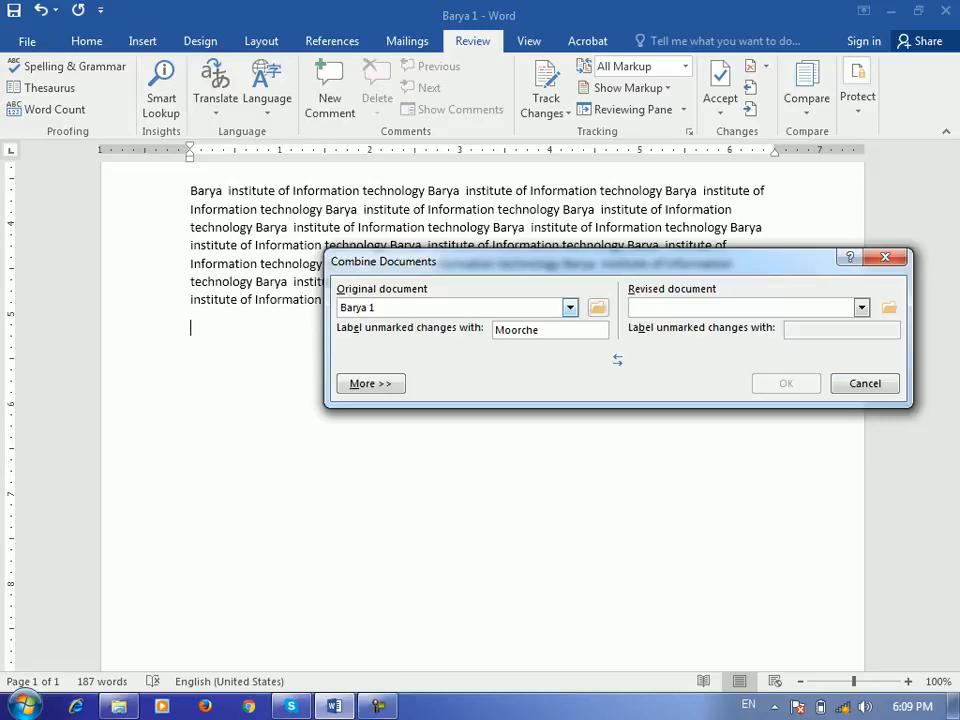
Choose "Barya 2" from the Desktop as the revised document and run the merge, keeping formatting changes from "Barya 1".
click(889, 308)
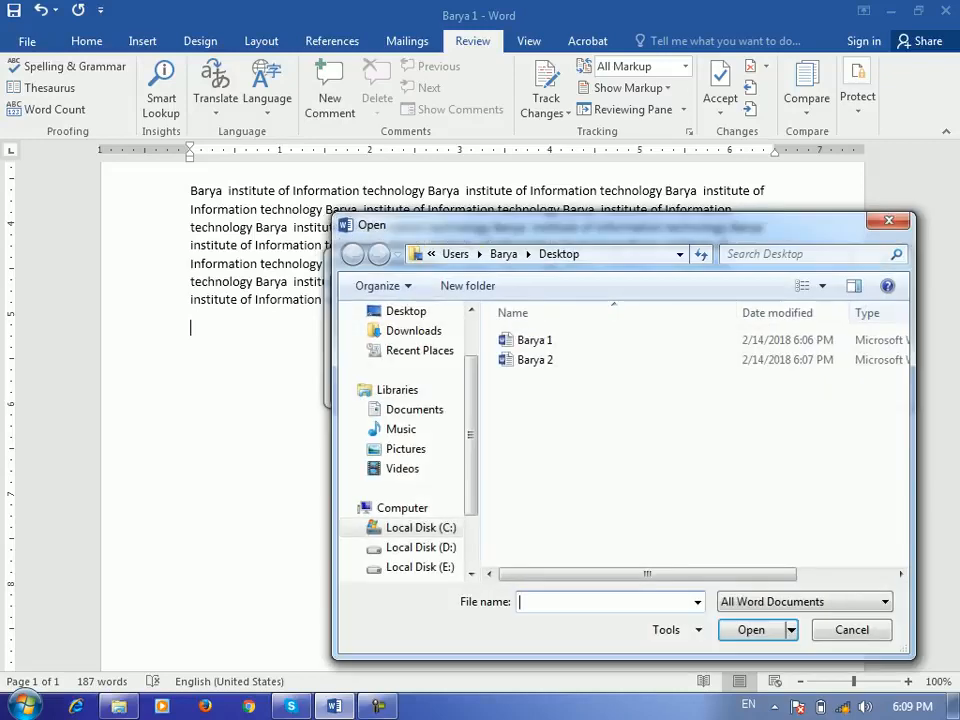
double_click(535, 360)
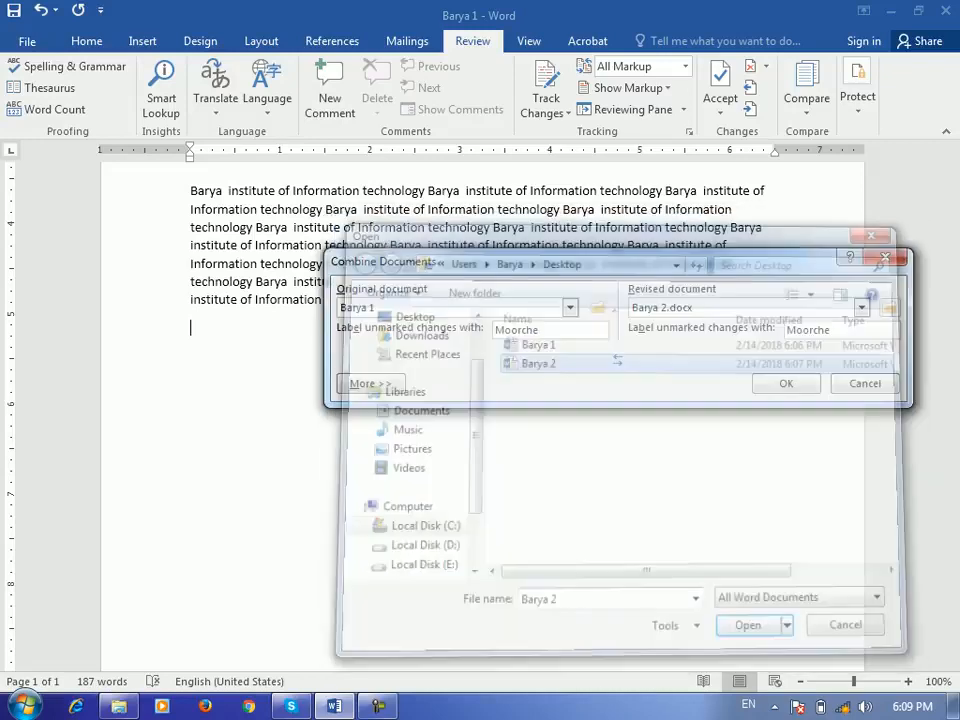
key(Return)
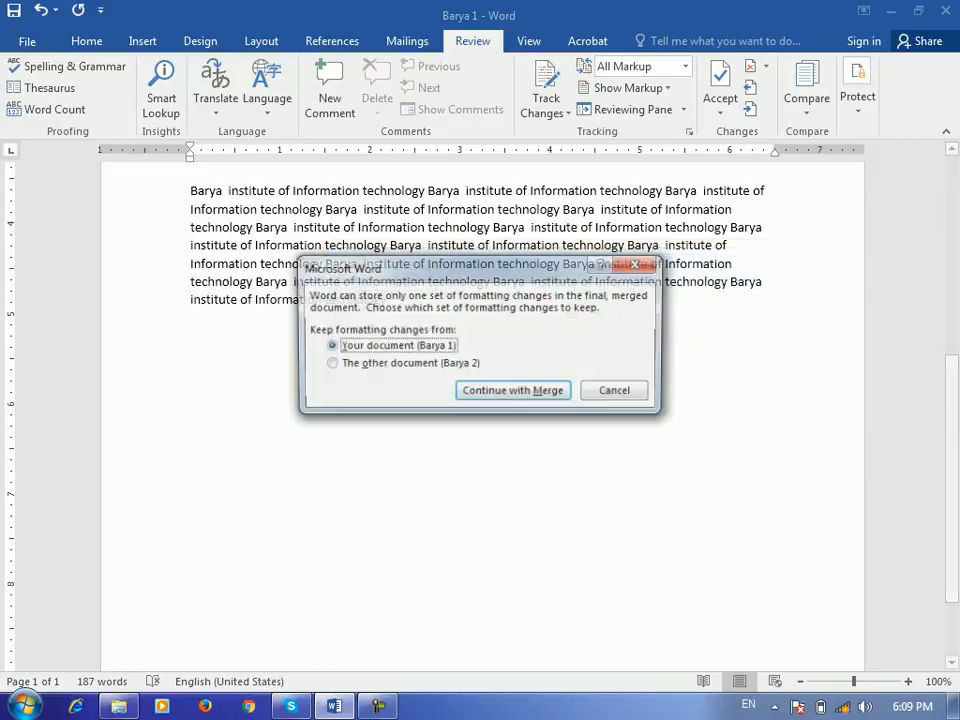
key(Return)
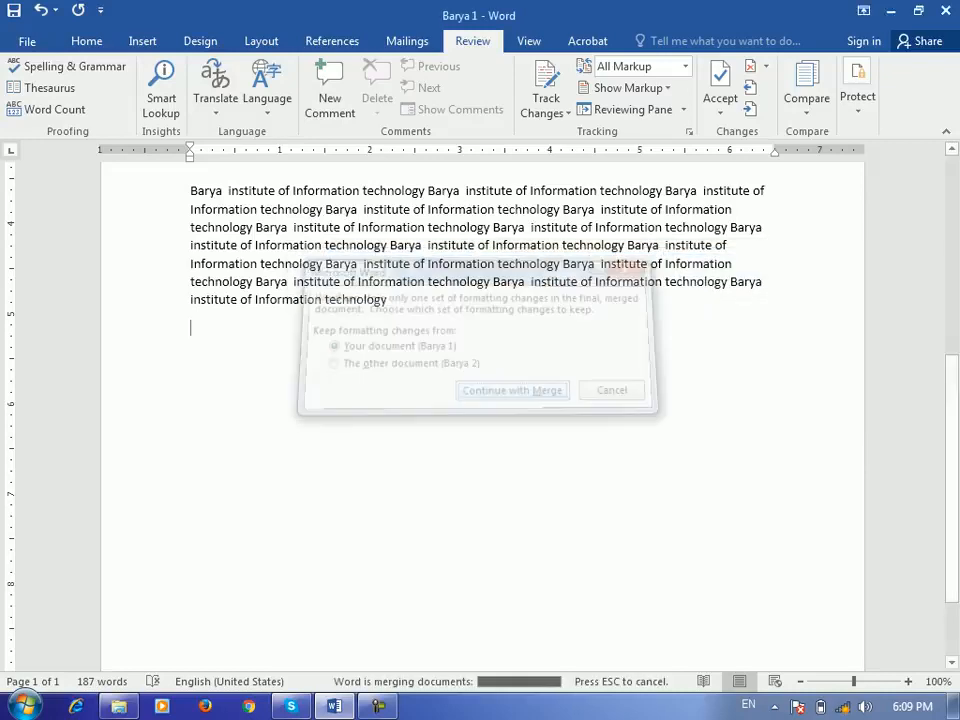
Accept all tracked changes in the combined document and look over the merged text.
scroll(475, 400, down, 9)
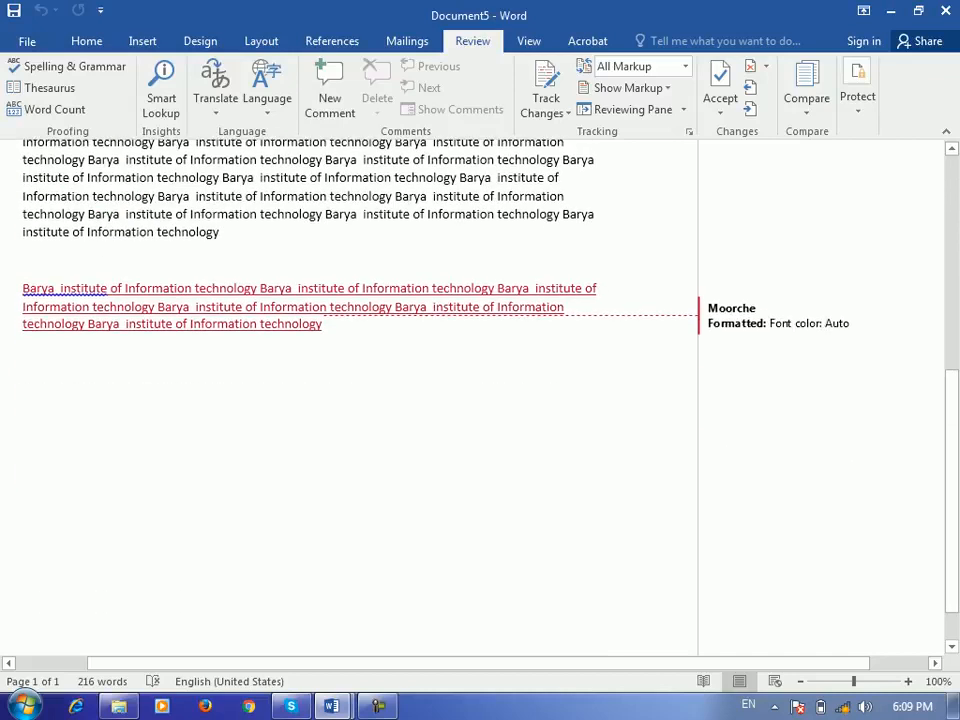
scroll(475, 400, up, 5)
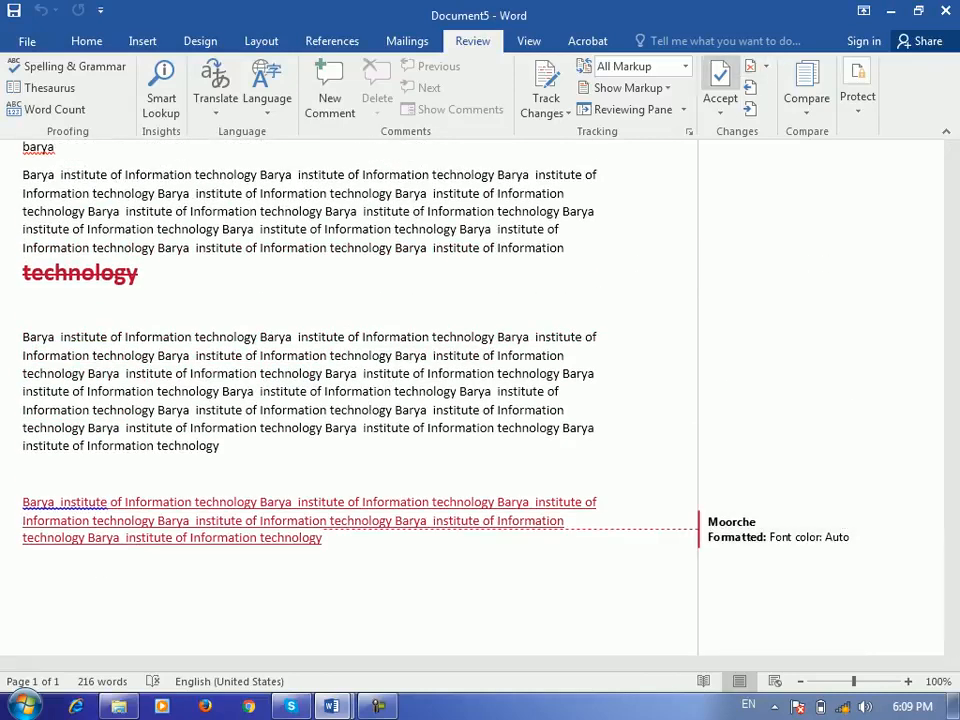
click(720, 100)
click(826, 223)
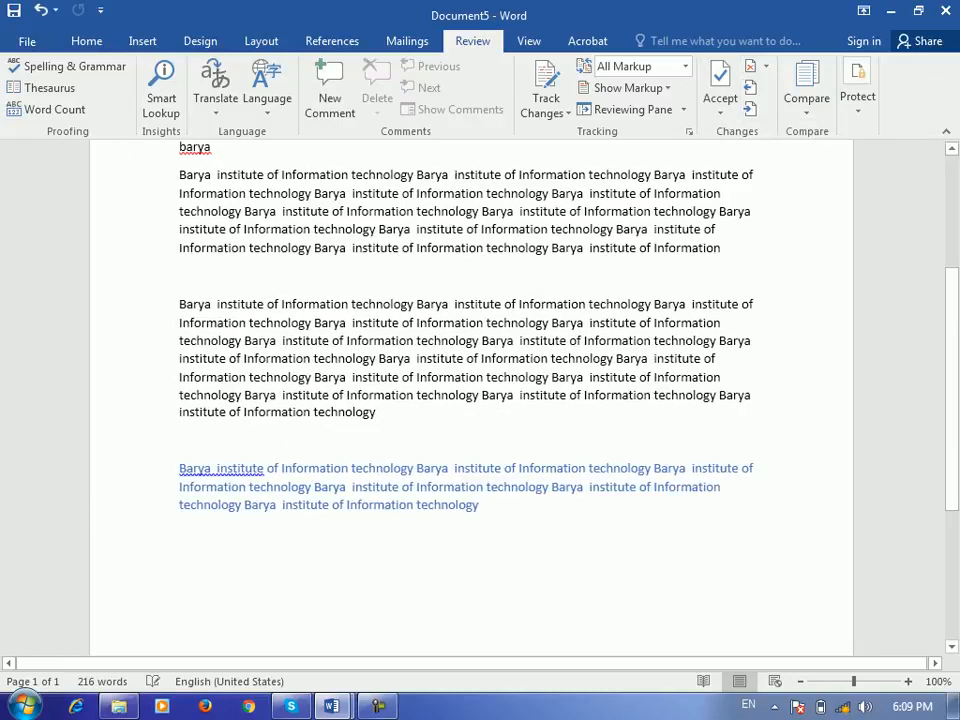
scroll(471, 397, up, 4)
scroll(471, 397, down, 5)
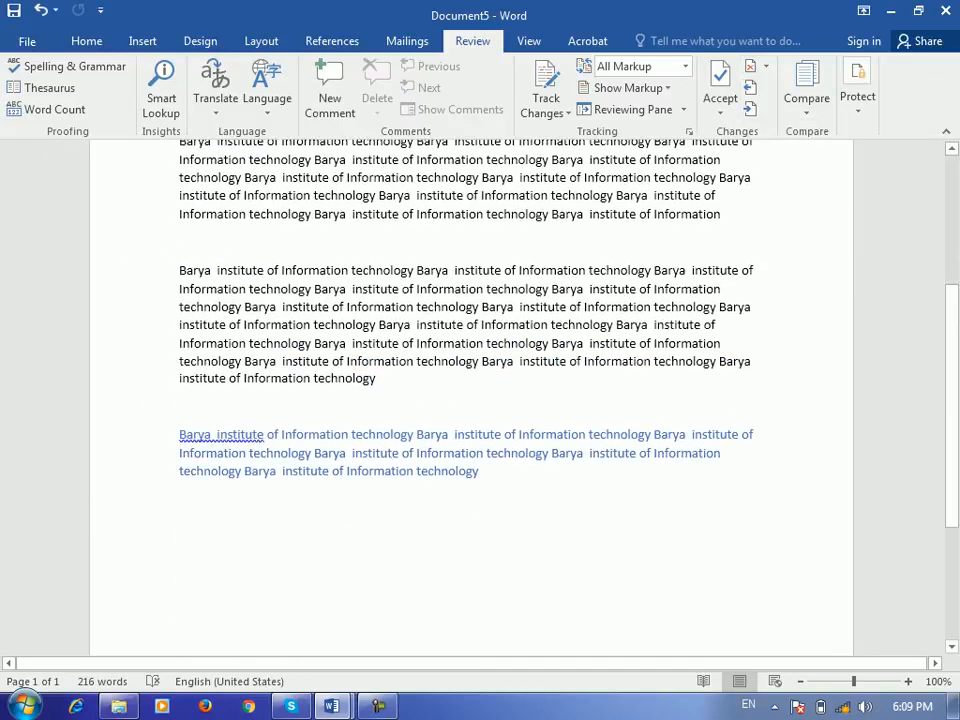
click(806, 90)
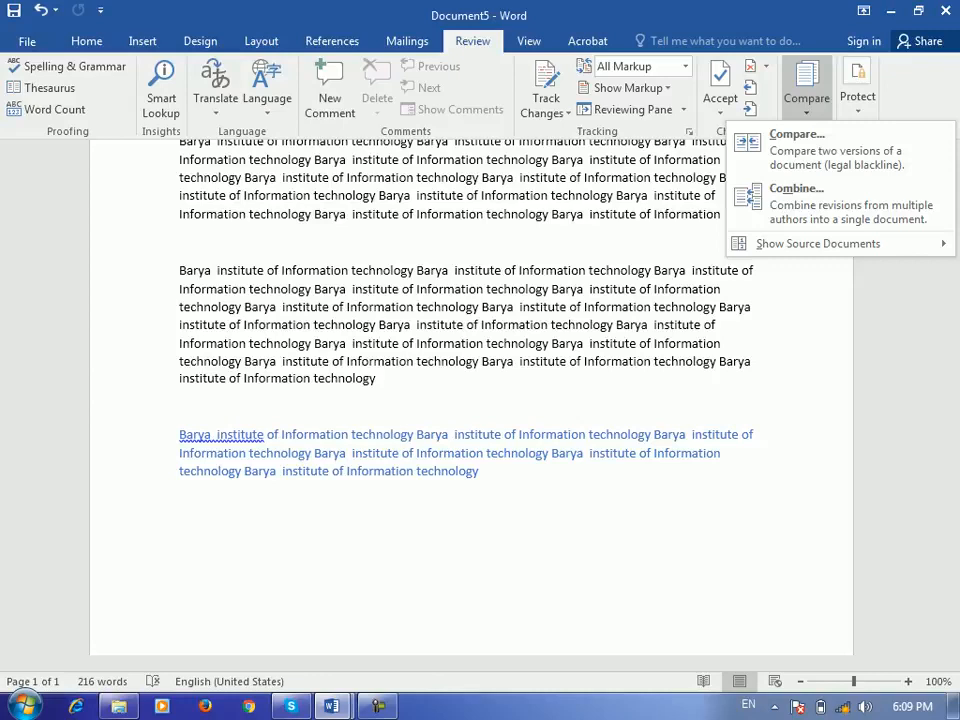
key(Escape)
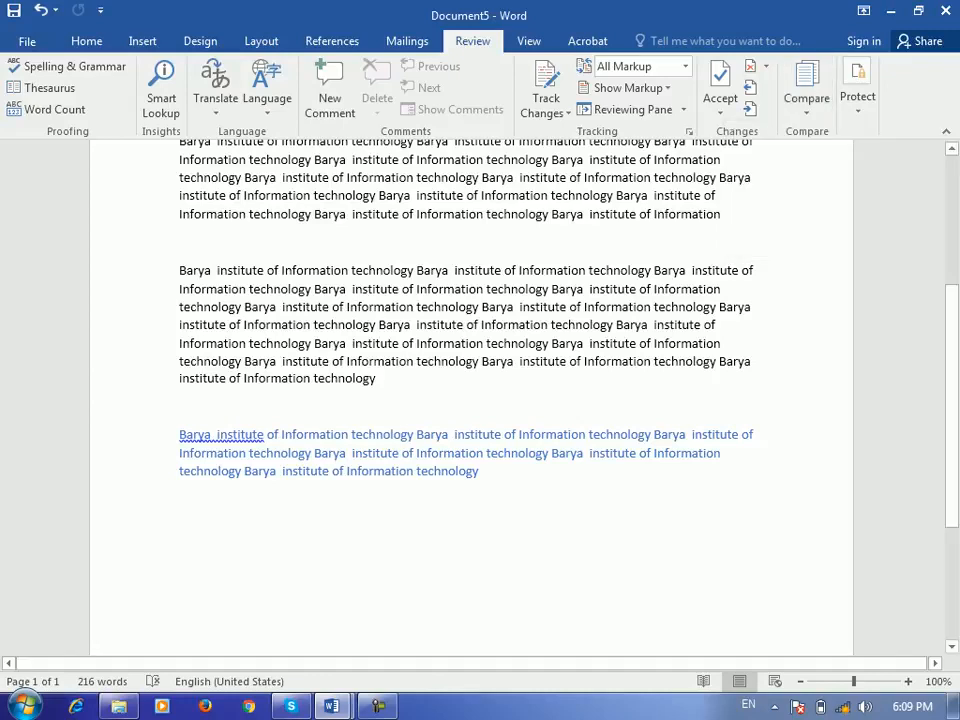